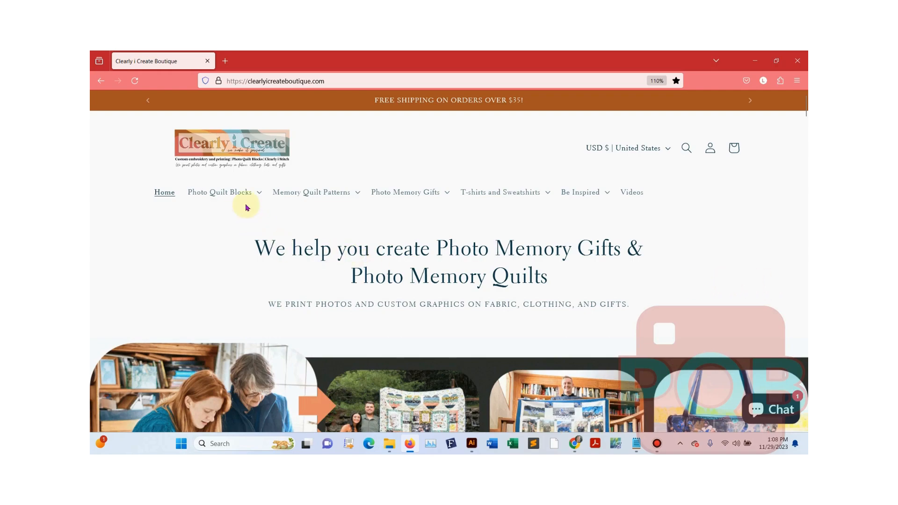
Look over the boutique's home page and open the Fat Quarters of Photos collection of photo quilt blocks.
scroll(393, 257, down, 9)
scroll(395, 261, up, 4)
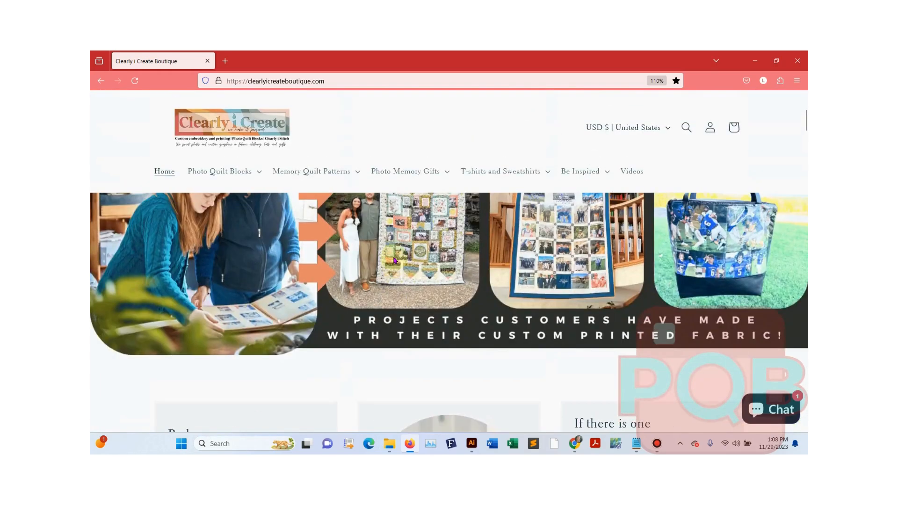
scroll(393, 260, up, 3)
click(200, 193)
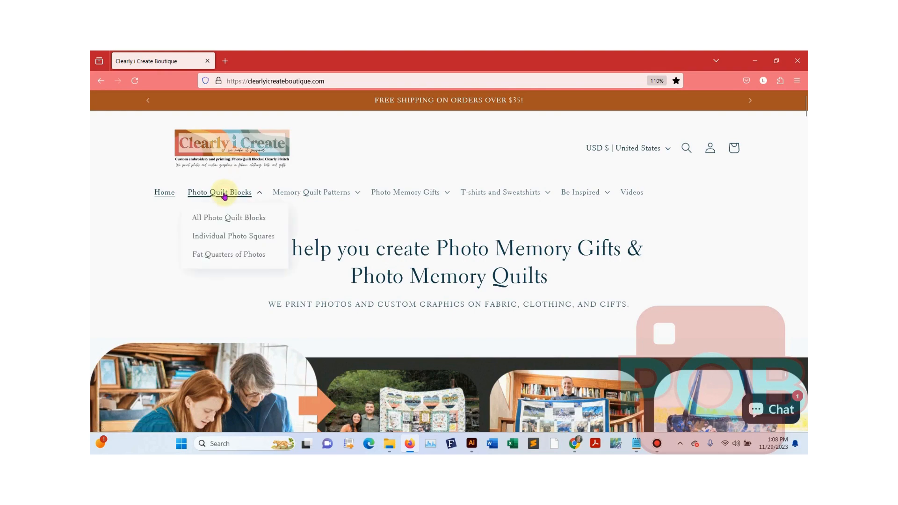
click(218, 255)
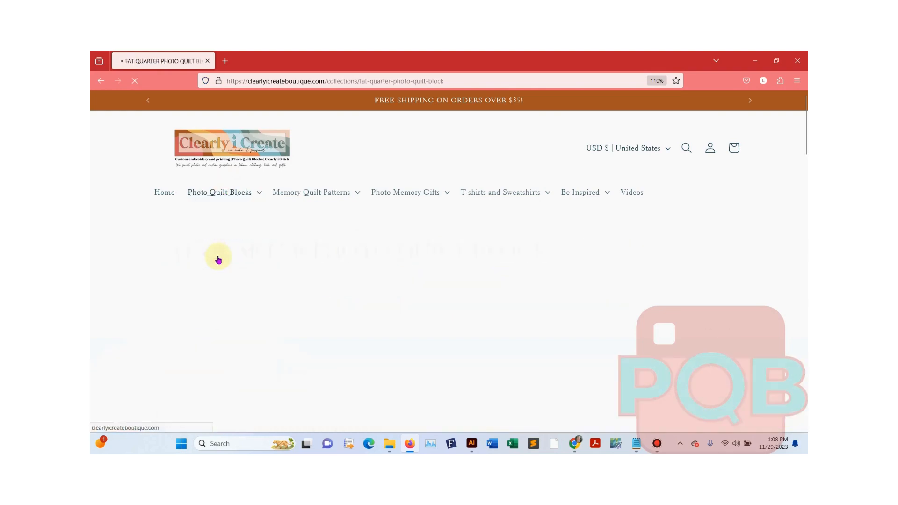
Find the 10x10 and 5x5 in Fat Quarter Fabric Layouts product in the collection and open its page.
scroll(522, 337, down, 5)
scroll(688, 215, down, 1)
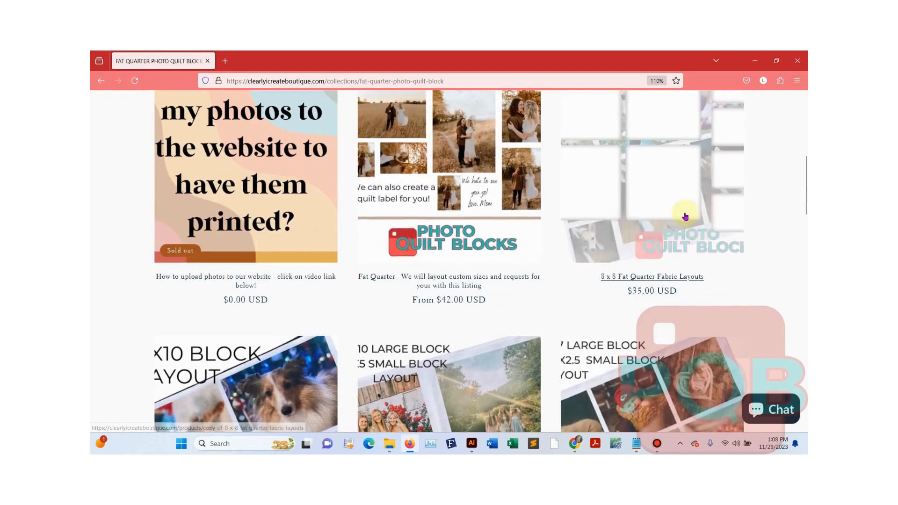
scroll(595, 365, down, 2)
scroll(599, 359, down, 3)
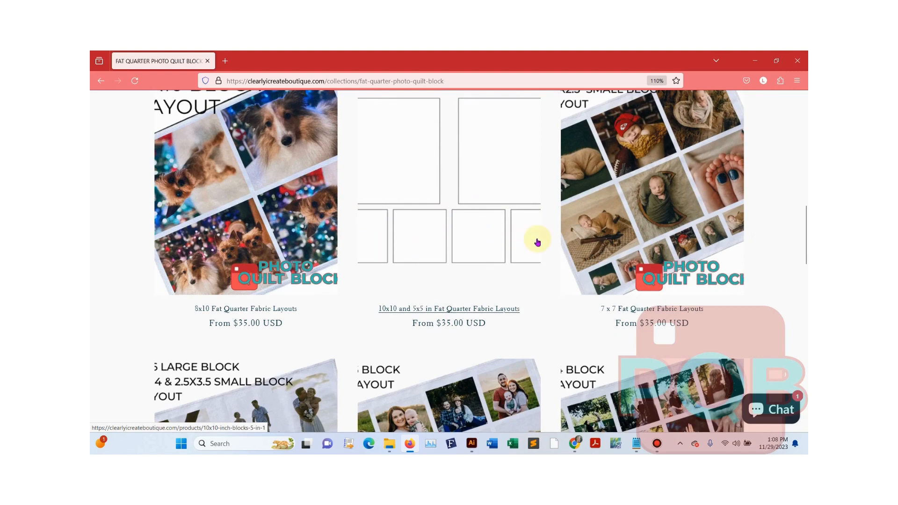
click(506, 173)
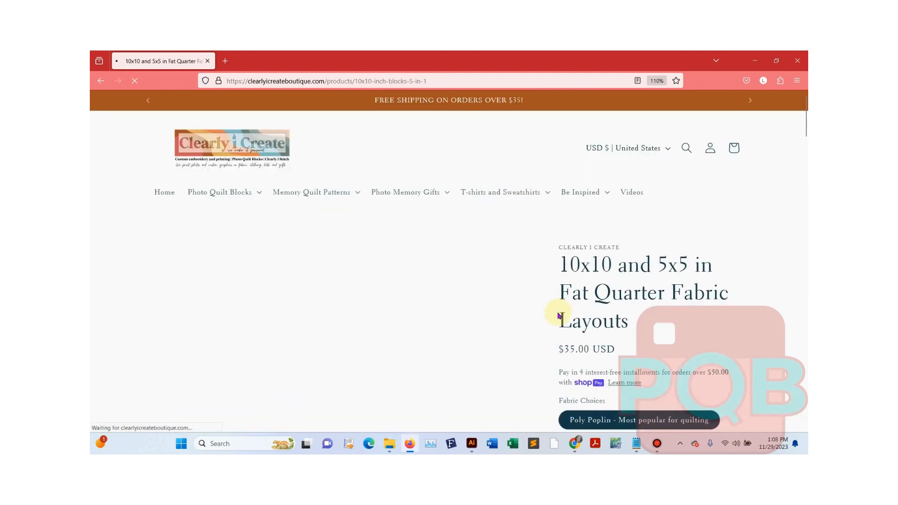
Review the fabric choices for the 10x10 and 5x5 layout and start personalizing the product.
scroll(742, 322, down, 2)
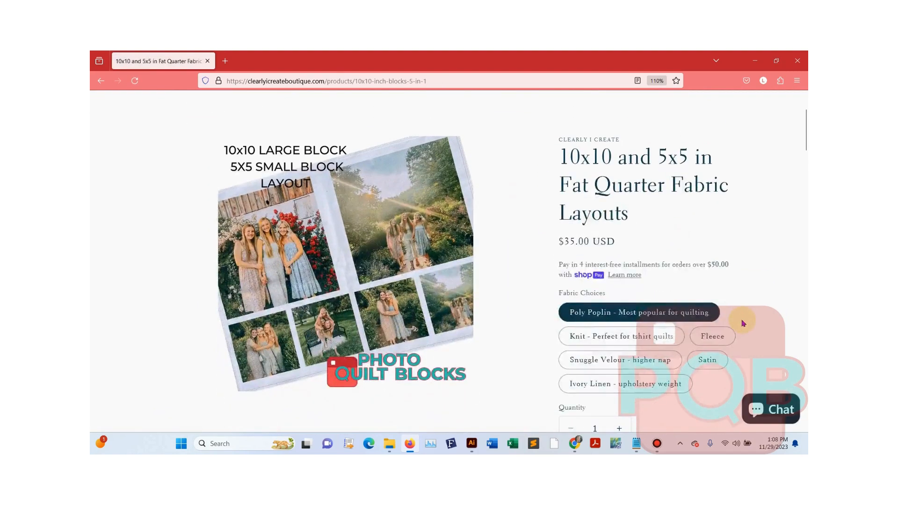
scroll(744, 323, down, 1)
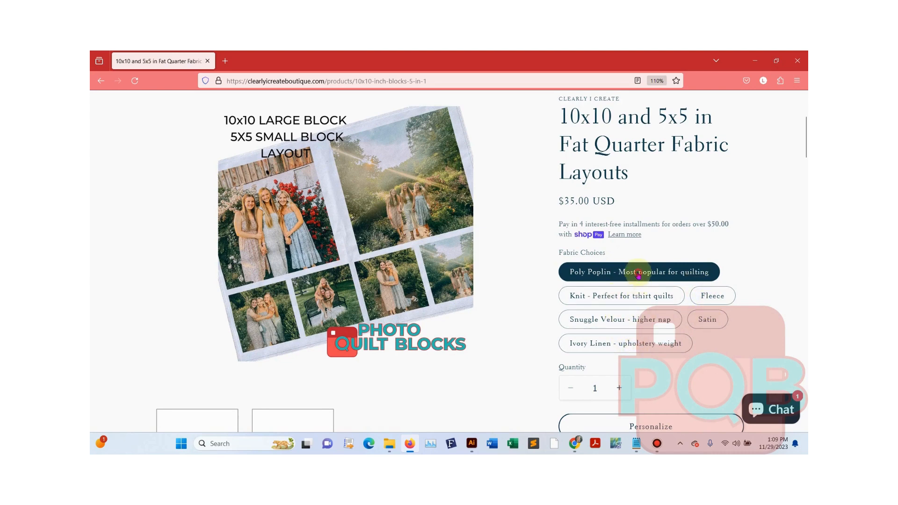
scroll(733, 276, down, 1)
scroll(733, 275, down, 3)
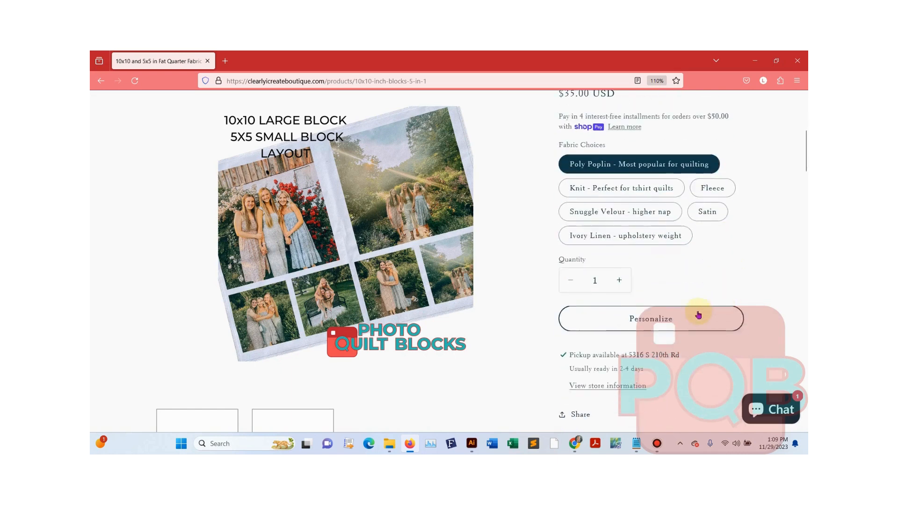
click(657, 316)
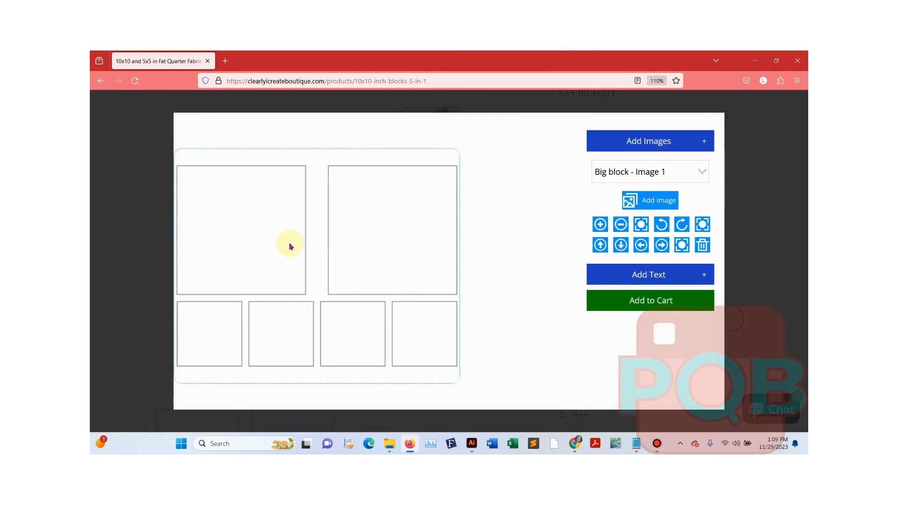
Add the photo IMG 3703-2 from the computer to Big block - Image 1 and shift it upward within the block.
click(650, 202)
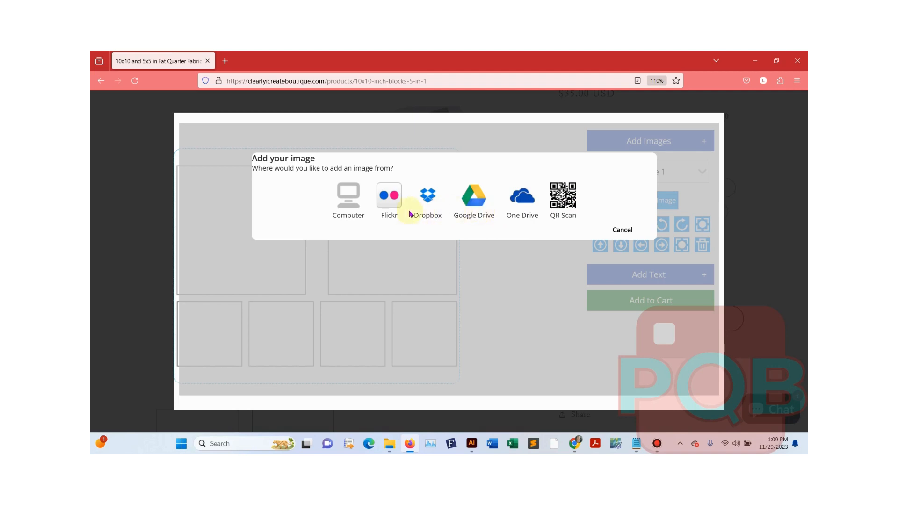
click(350, 206)
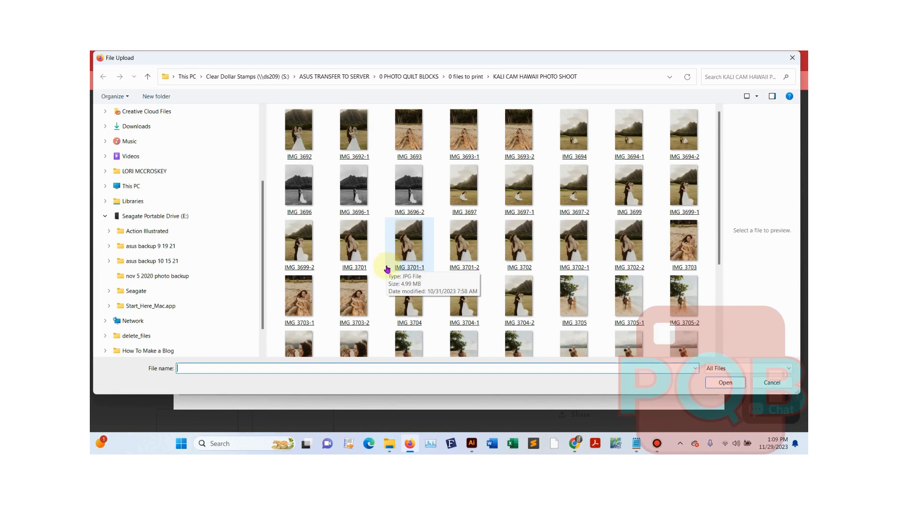
double_click(352, 299)
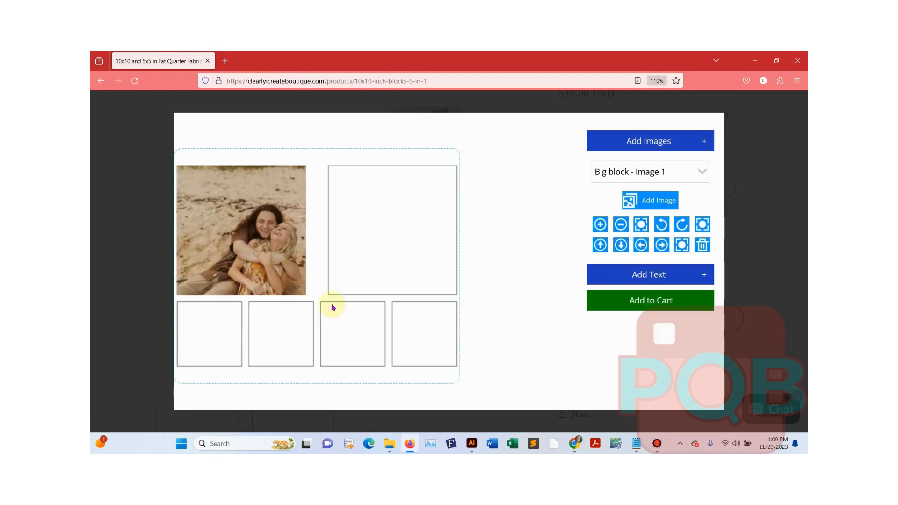
click(601, 244)
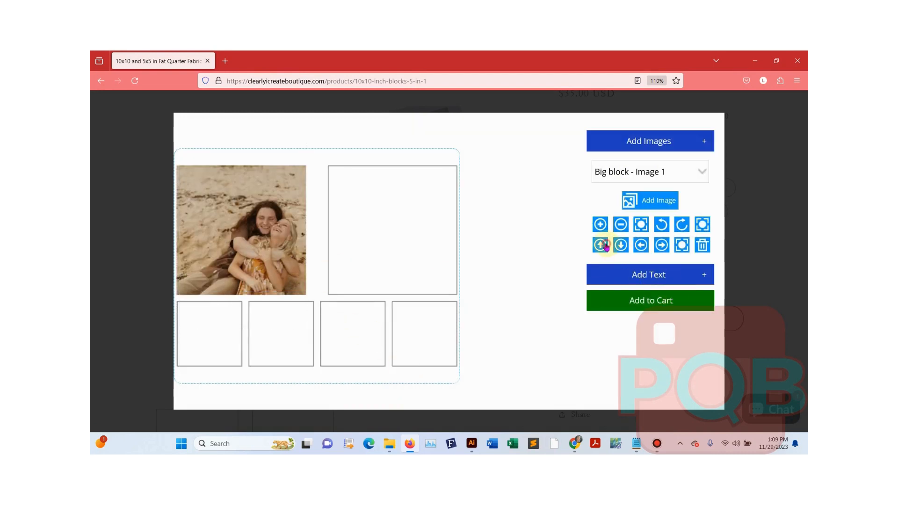
click(604, 245)
click(605, 245)
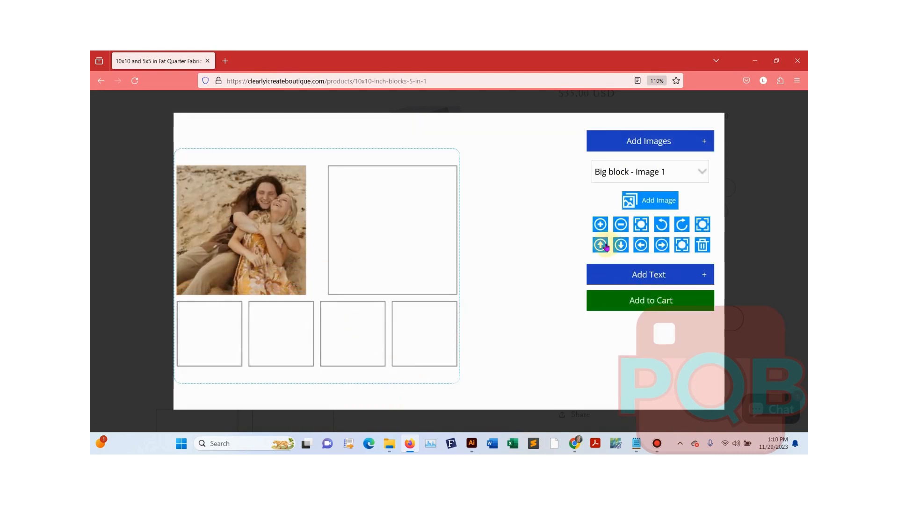
Add the photo IMG 3704-2 from the computer to Big block - Image 2.
click(667, 171)
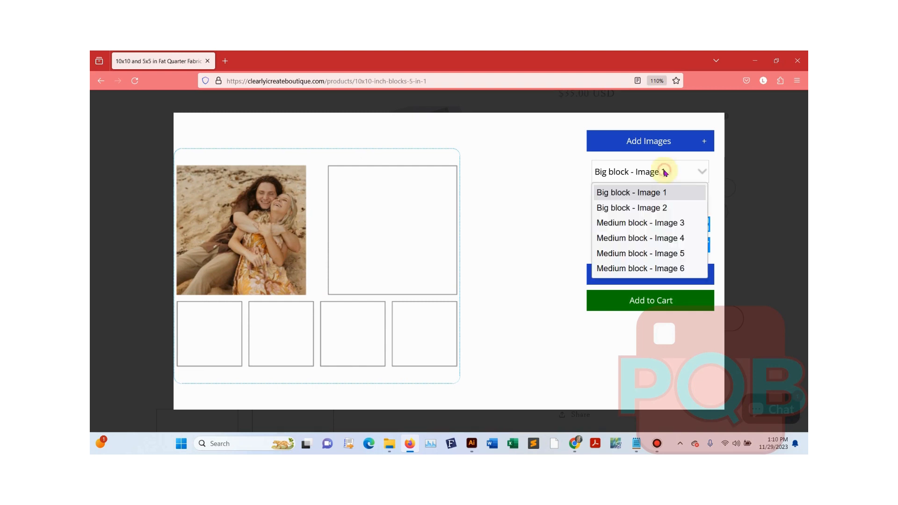
click(671, 210)
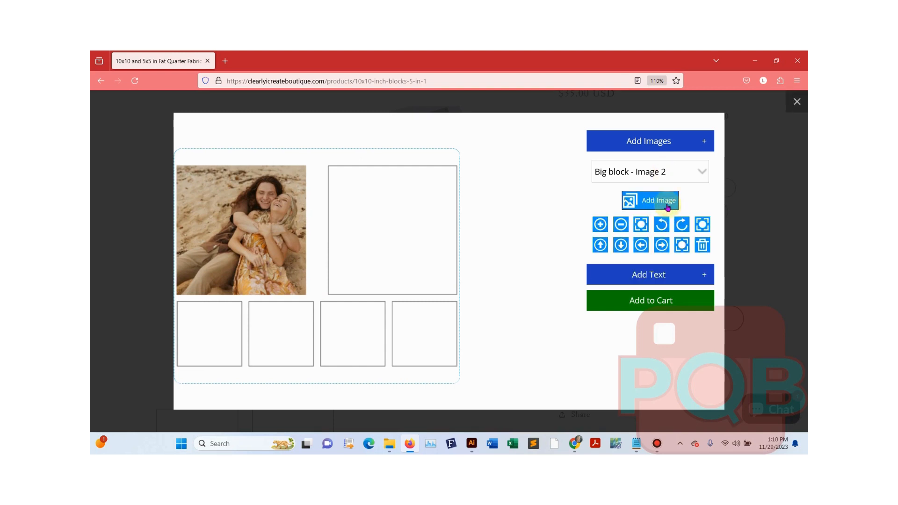
click(667, 202)
click(357, 217)
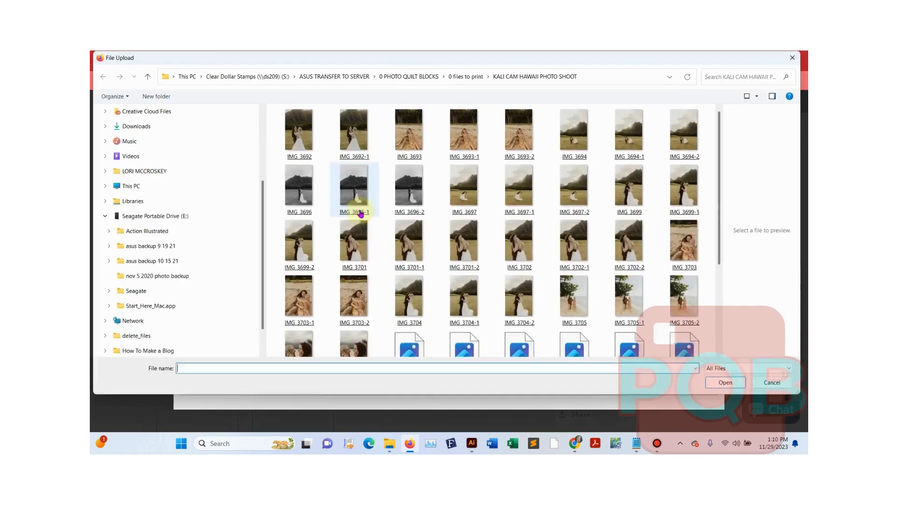
double_click(535, 297)
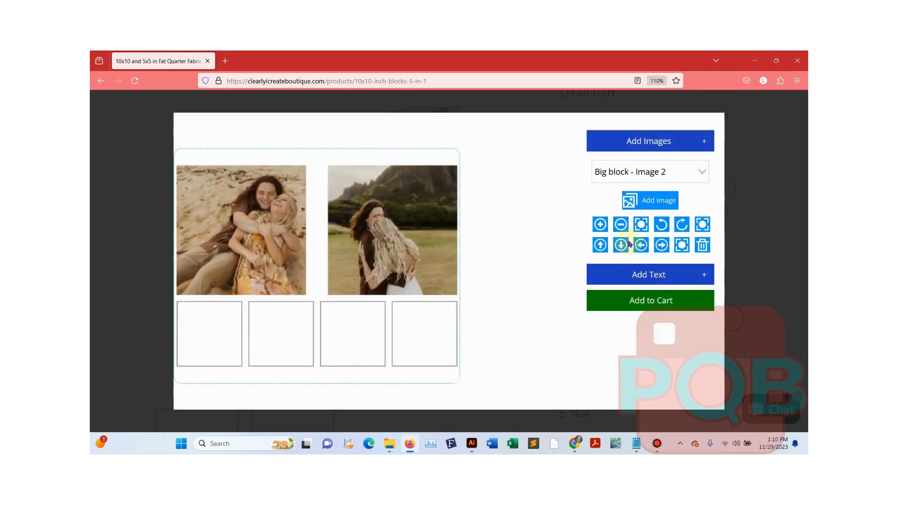
Enlarge the photo in Big block - Image 2 and reposition it so the couple fills the block.
click(402, 270)
mouse_move(402, 270)
mouse_down()
mouse_move(411, 238)
mouse_move(409, 271)
mouse_move(423, 285)
mouse_move(391, 265)
mouse_move(407, 267)
mouse_up()
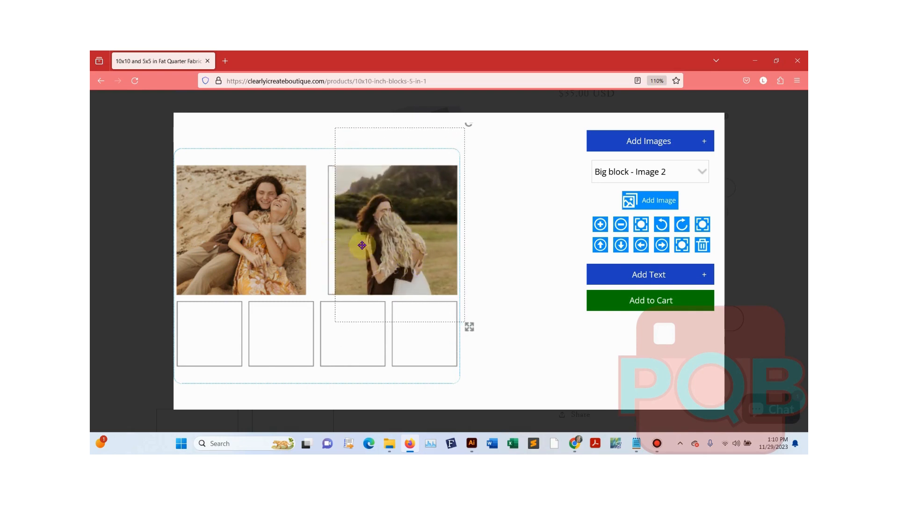
click(601, 225)
click(601, 224)
click(601, 224)
click(602, 225)
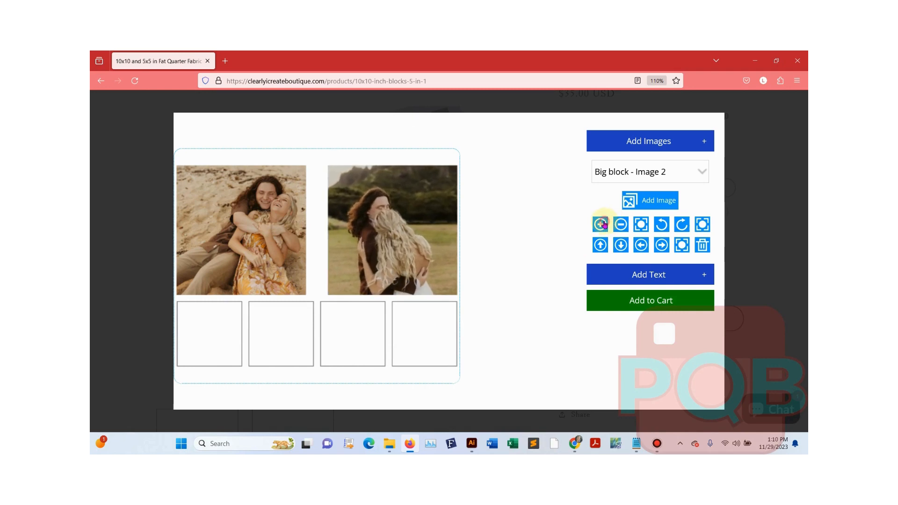
click(602, 225)
click(601, 224)
mouse_move(399, 247)
mouse_down()
mouse_move(418, 238)
mouse_move(395, 232)
mouse_up()
click(601, 225)
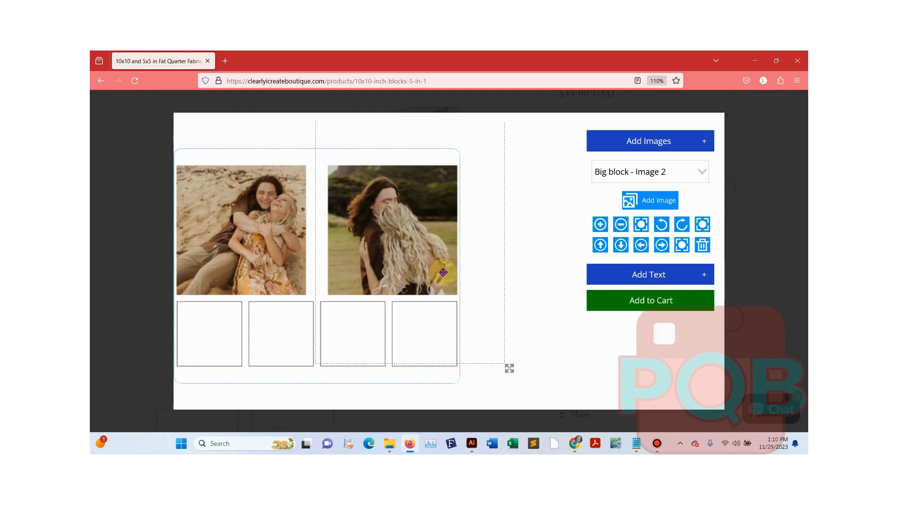
drag(404, 237, 403, 236)
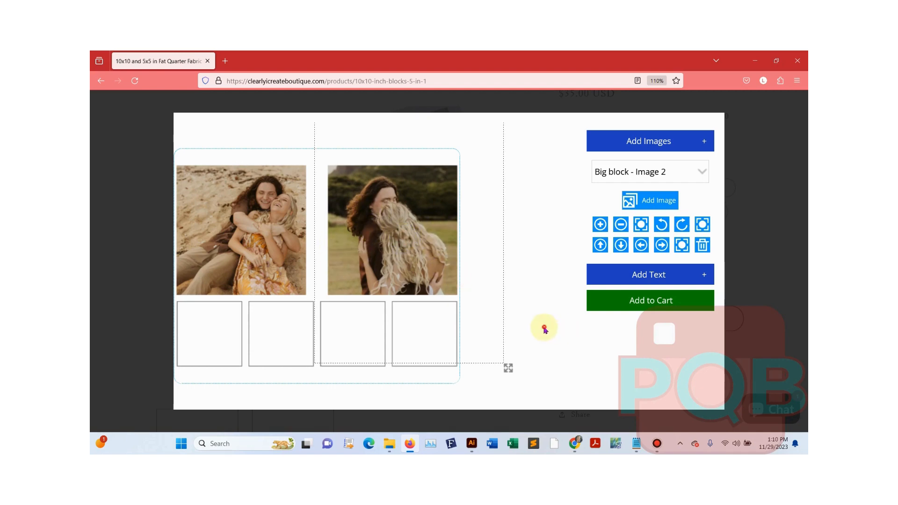
Add the photo IMG 3692 from the computer to Medium block - Image 3.
click(632, 172)
click(637, 223)
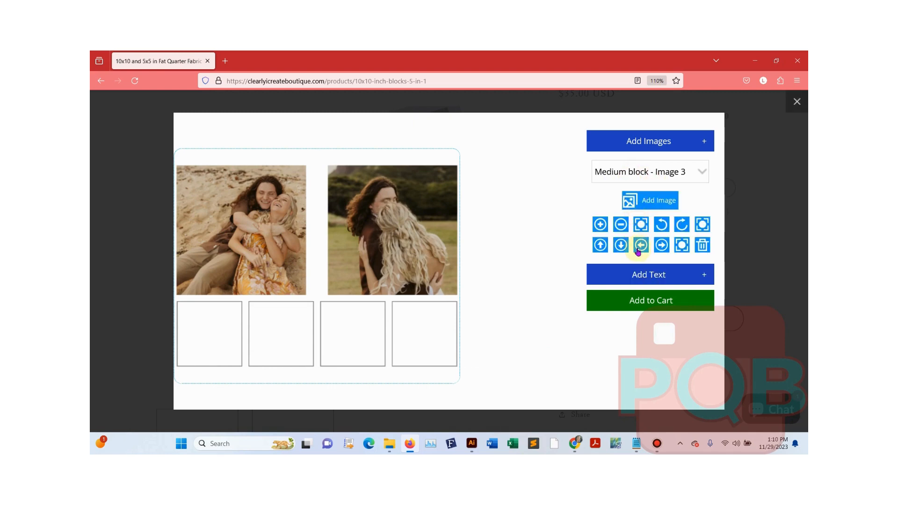
click(645, 202)
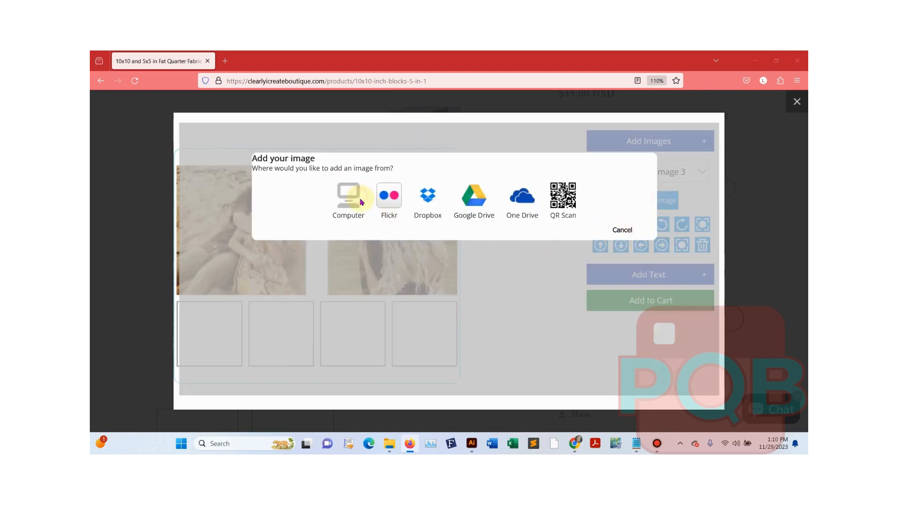
click(361, 202)
double_click(301, 131)
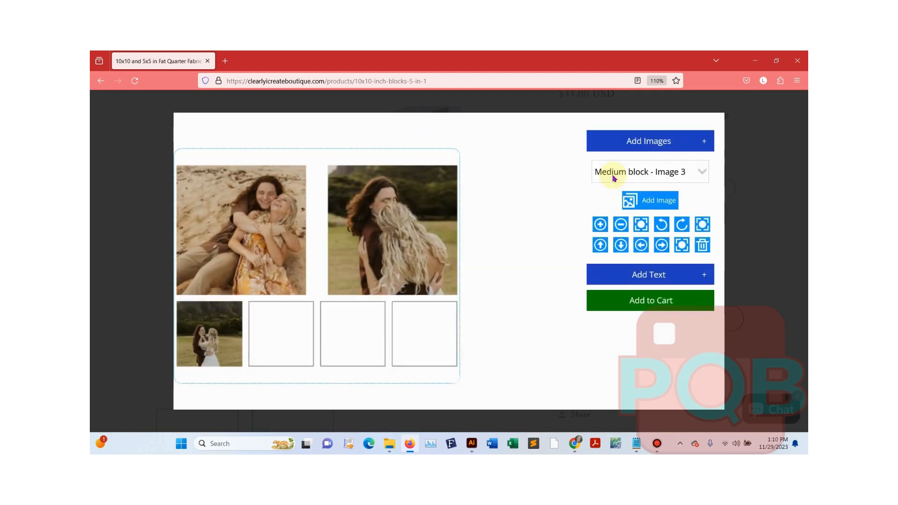
Add the photo IMG 3705-2 from the computer to Medium block - Image 4.
click(614, 178)
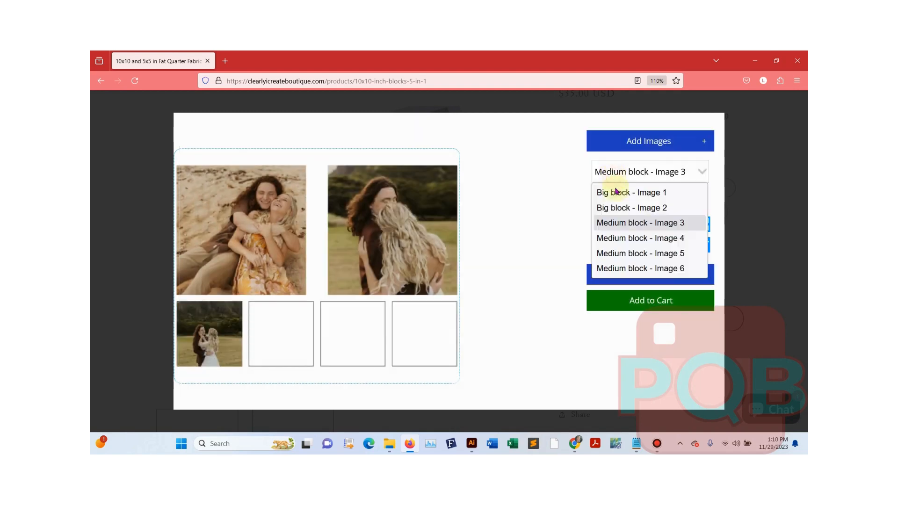
click(615, 237)
click(643, 204)
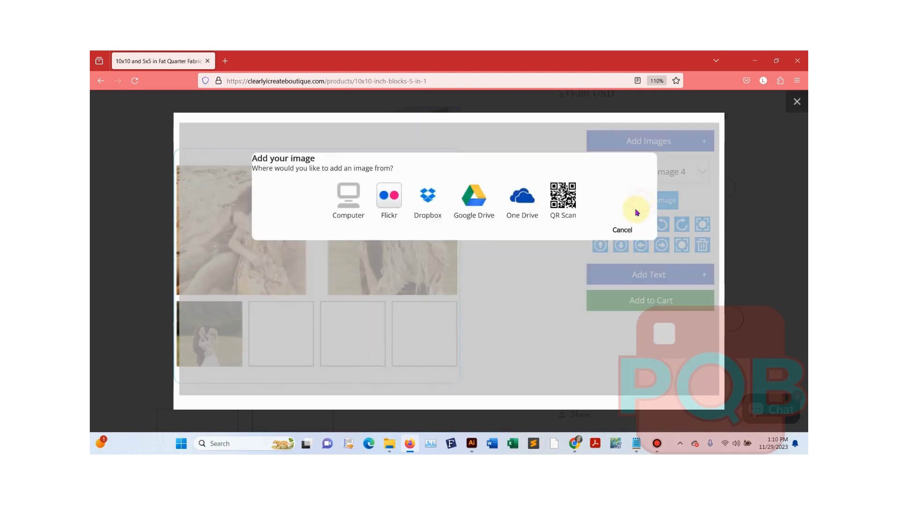
click(347, 196)
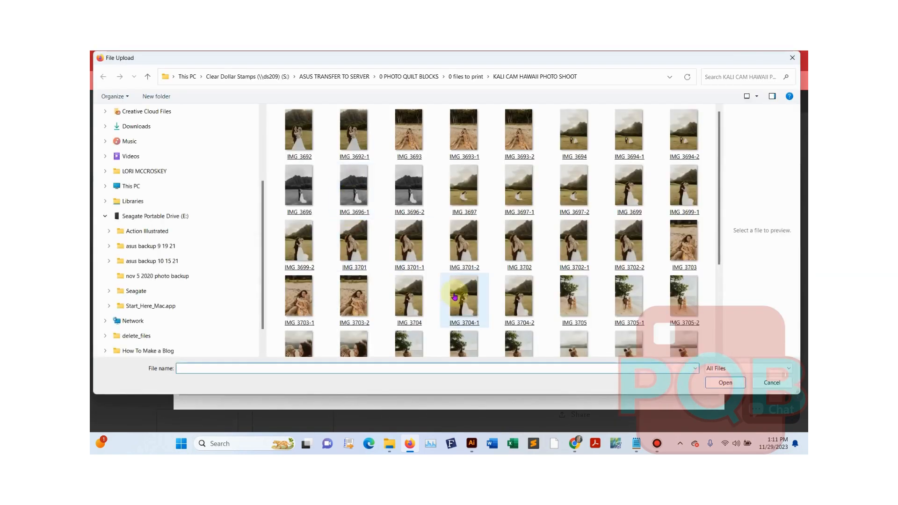
double_click(678, 299)
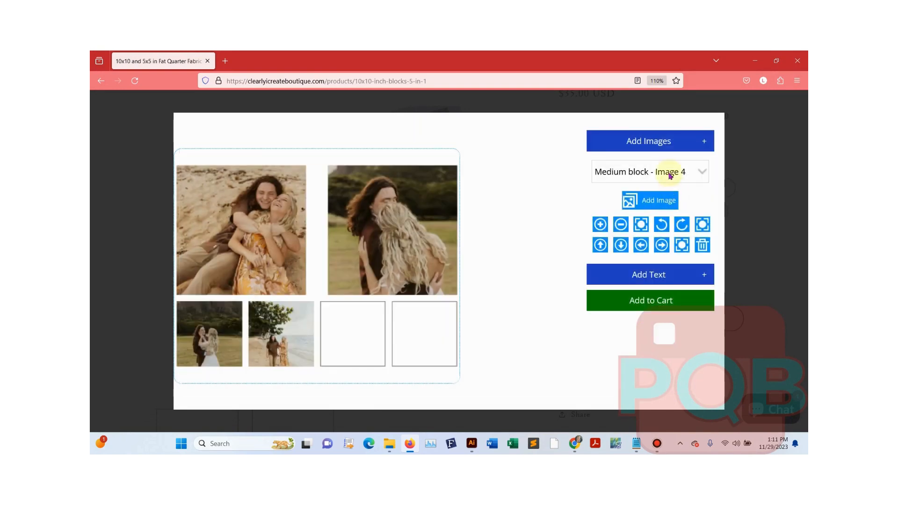
Add the photo IMG 3708-1 from the computer to Medium block - Image 5.
click(674, 171)
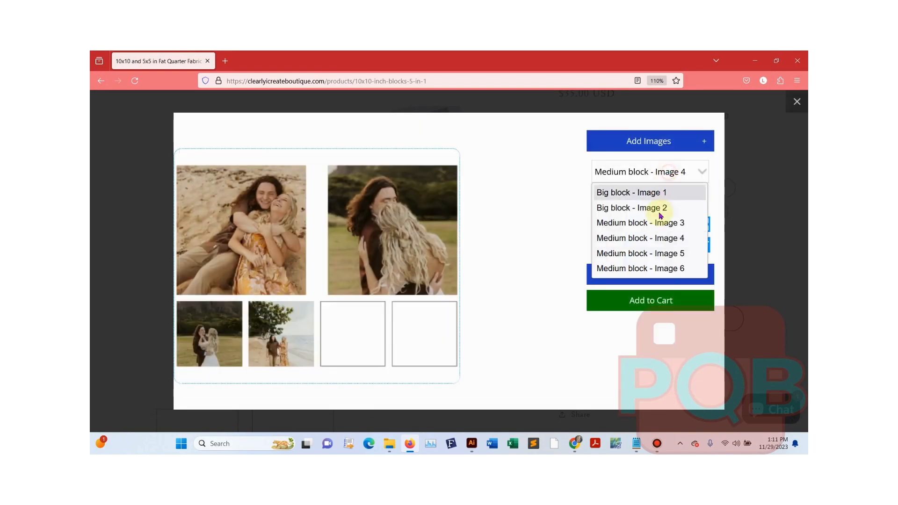
click(654, 256)
click(650, 202)
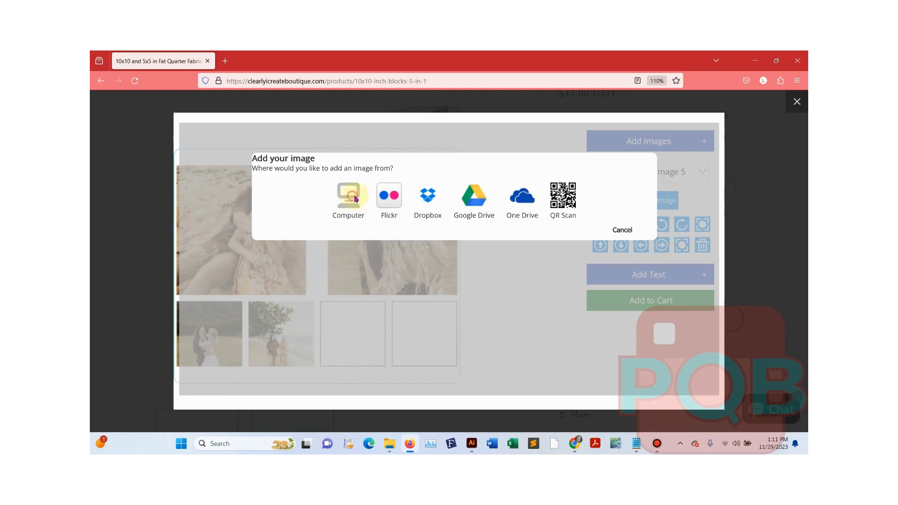
click(355, 198)
scroll(630, 286, up, 1)
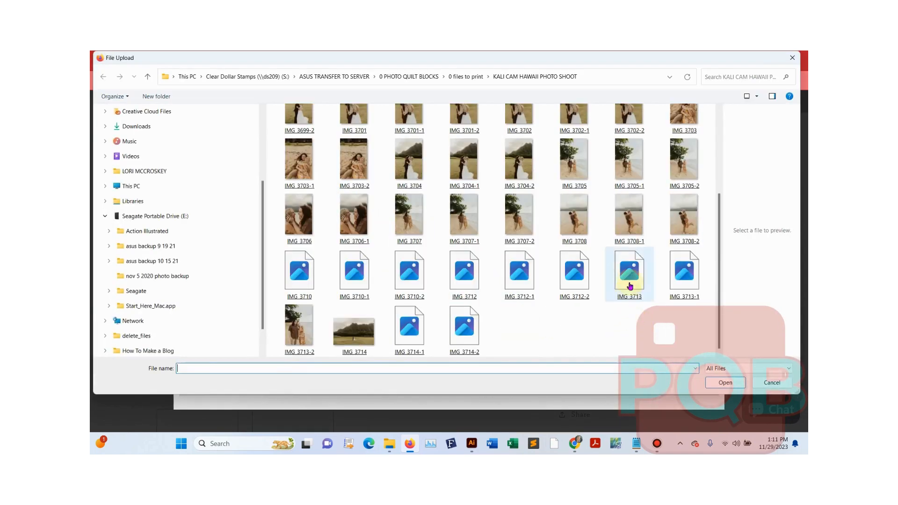
double_click(629, 213)
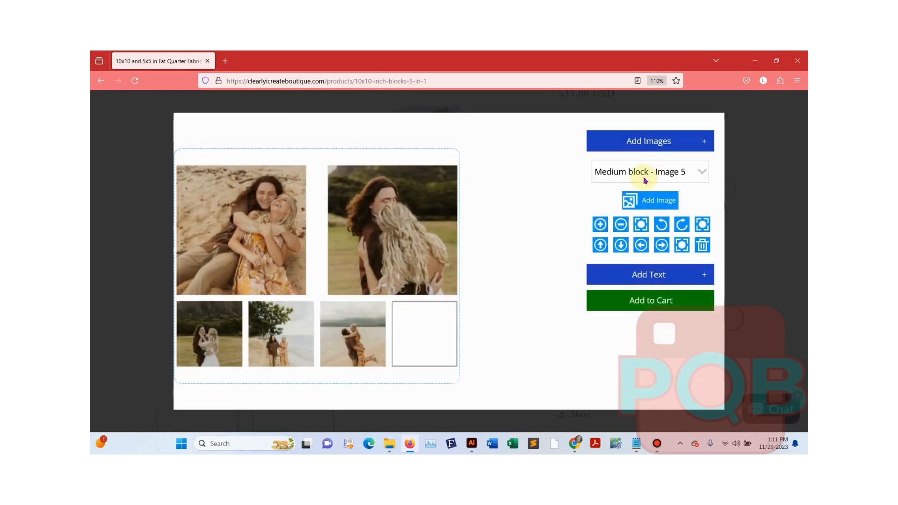
Add the photo IMG 3714-1 from the computer to Medium block - Image 6.
click(643, 181)
click(652, 268)
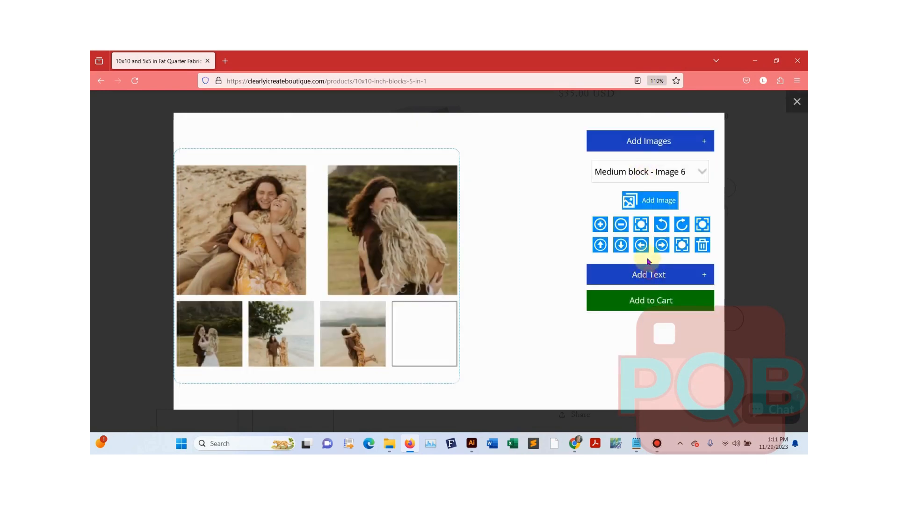
click(650, 201)
click(352, 202)
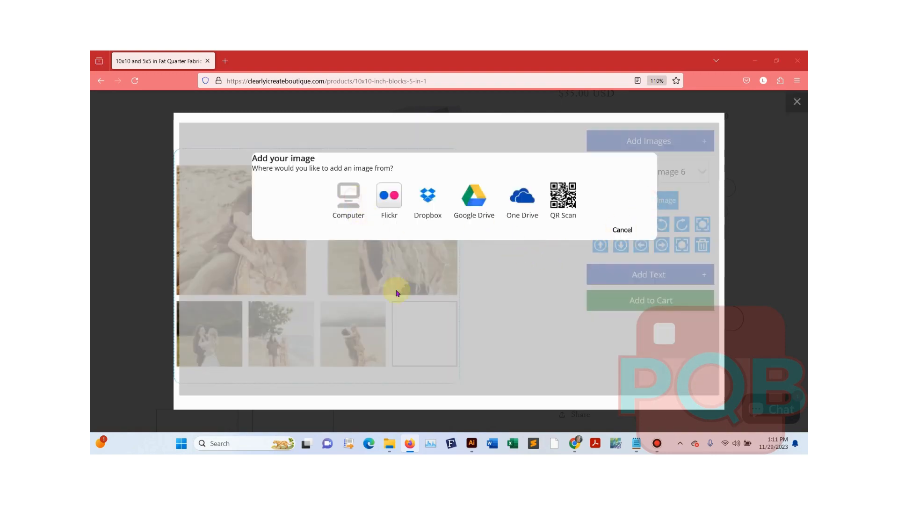
scroll(608, 281, down, 1)
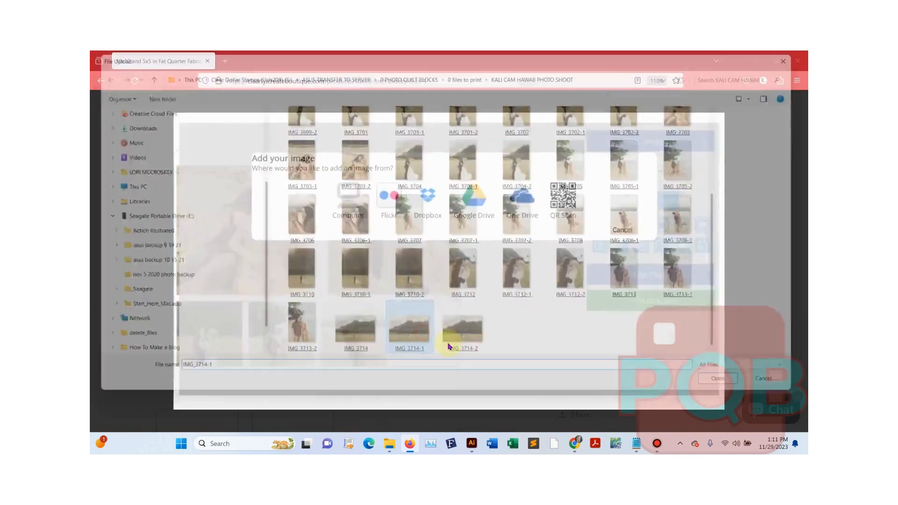
double_click(414, 335)
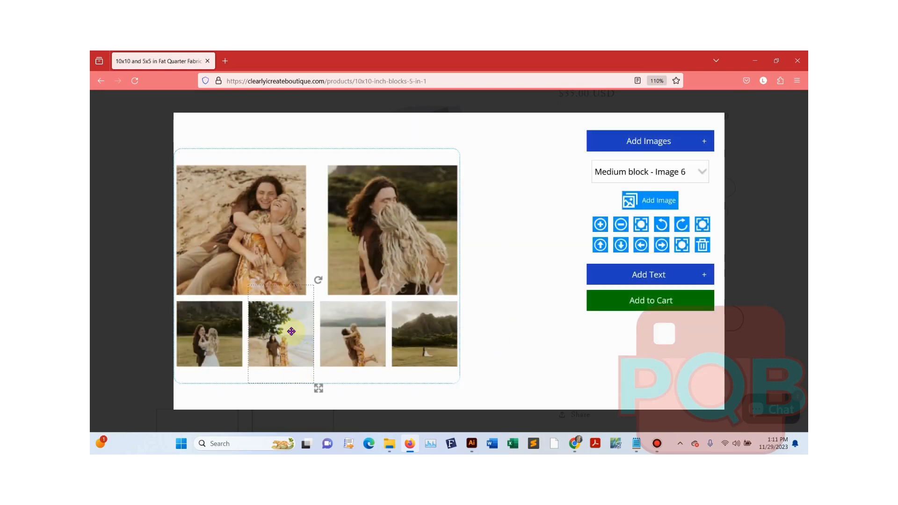
Move the photo in Medium block - Image 4 upward so the couple sits nearer the block's center.
click(291, 331)
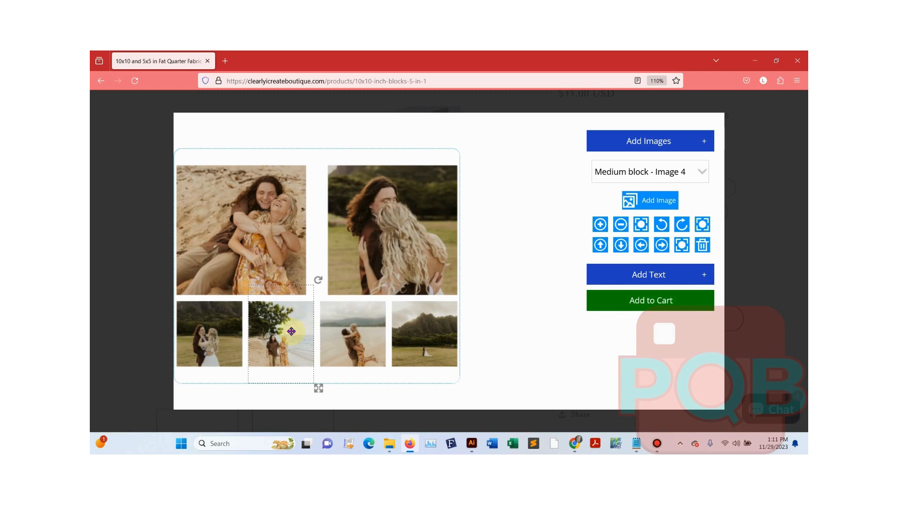
click(600, 245)
click(601, 244)
click(601, 244)
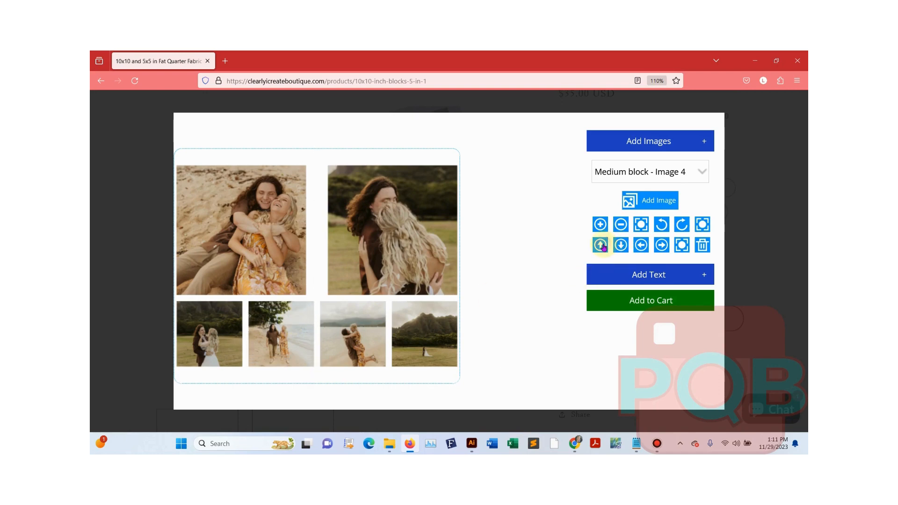
Enlarge the photo in Medium block - Image 5 so the couple fills more of the block.
click(352, 339)
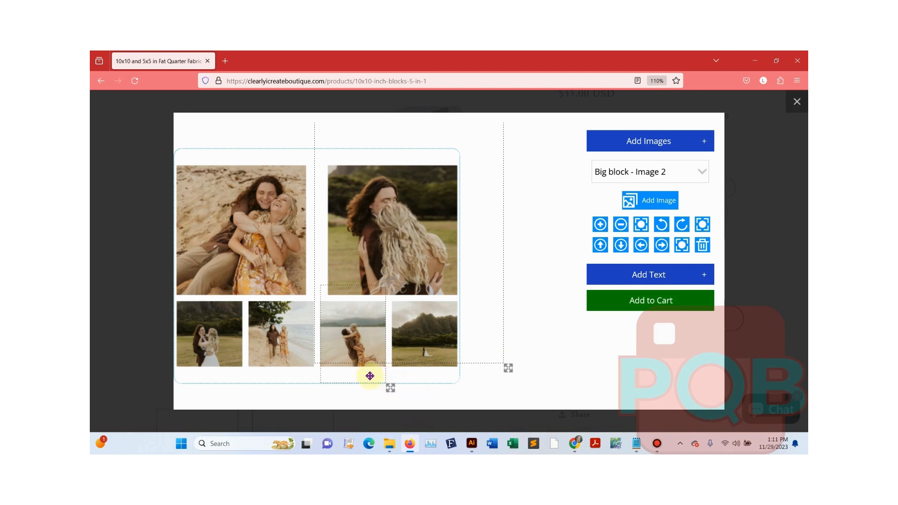
click(369, 373)
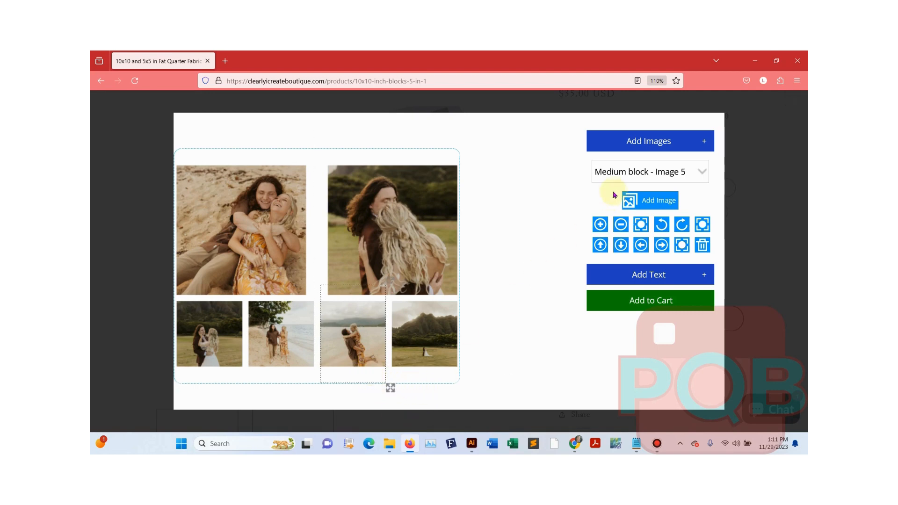
click(619, 177)
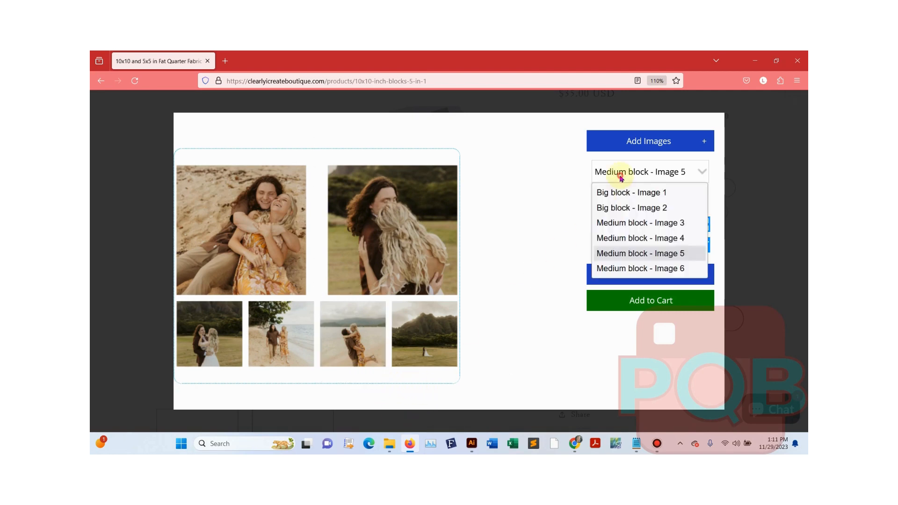
click(622, 254)
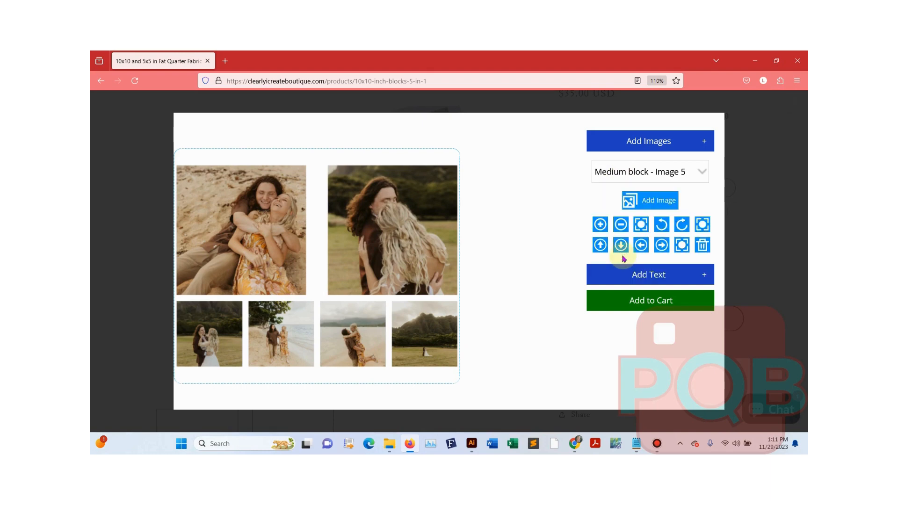
click(602, 229)
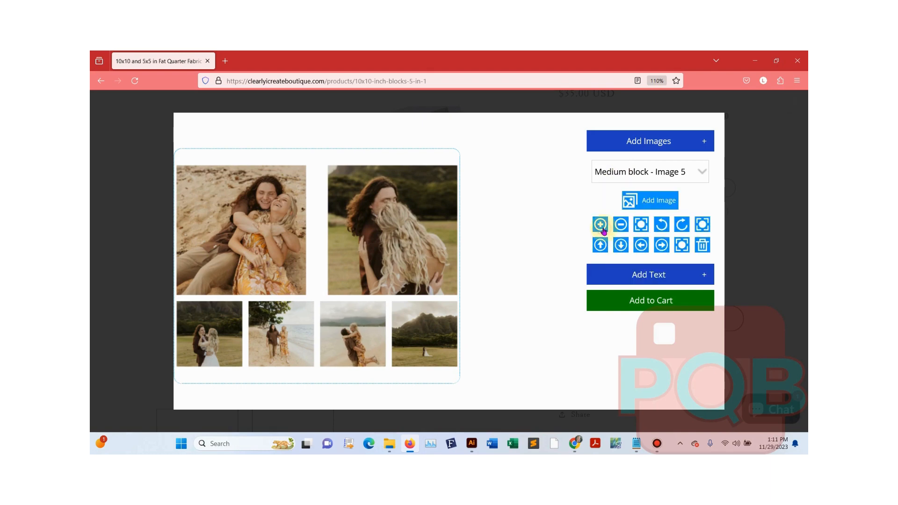
click(603, 229)
click(602, 229)
click(603, 229)
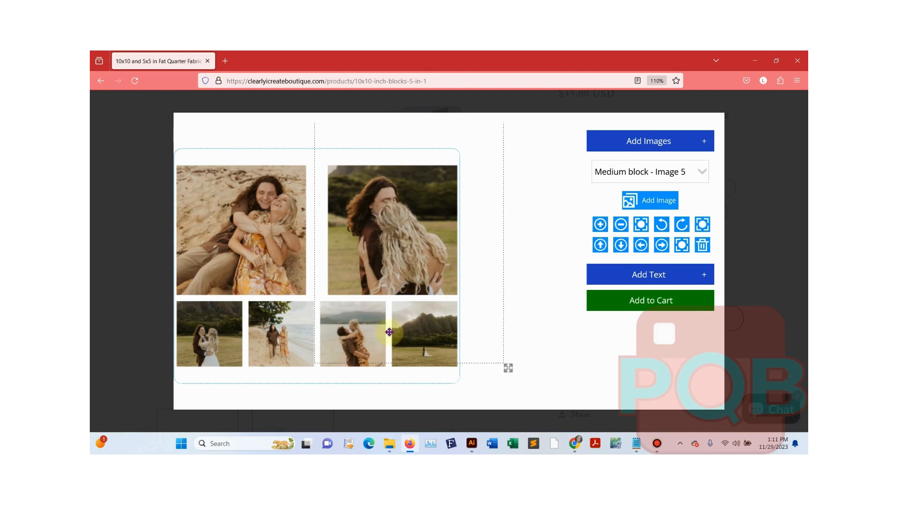
Shift the enlarged photo in Medium block - Image 5 vertically until the couple is well framed.
click(600, 244)
click(600, 244)
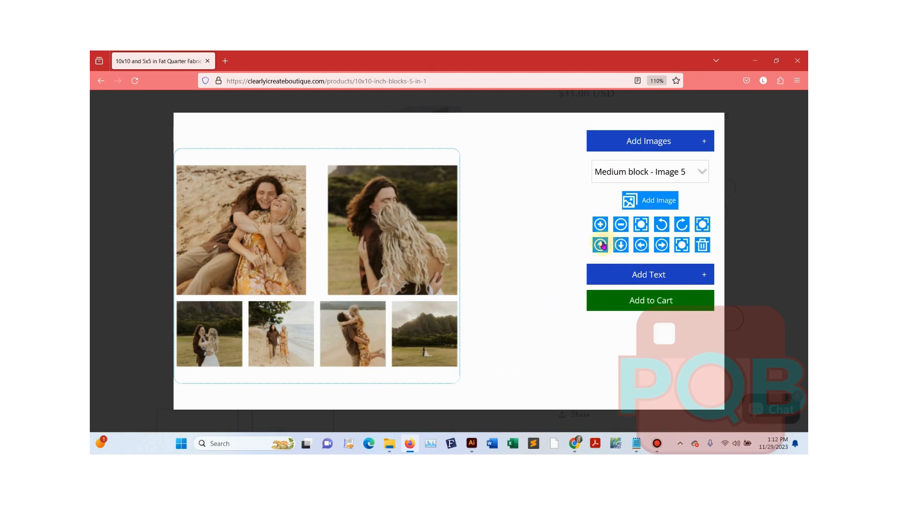
click(600, 244)
click(621, 244)
click(621, 245)
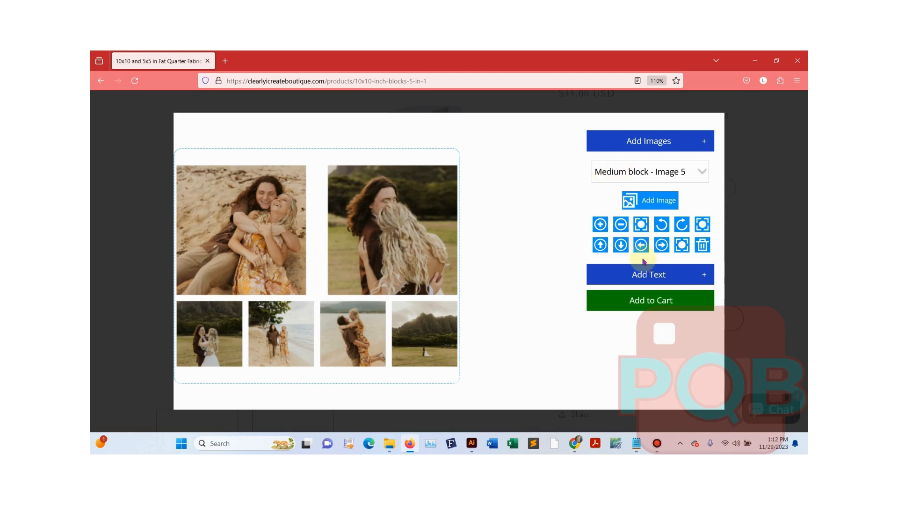
Add the text 2023 to Block 2.
click(640, 276)
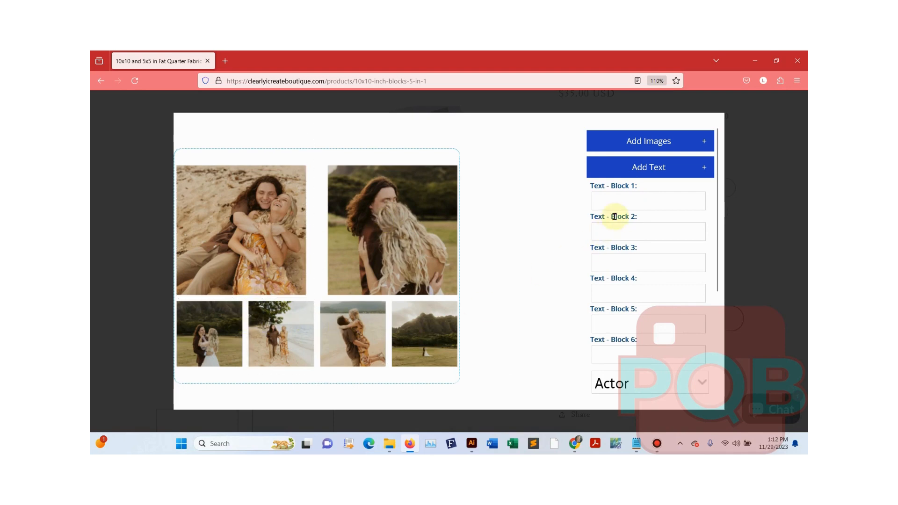
click(649, 236)
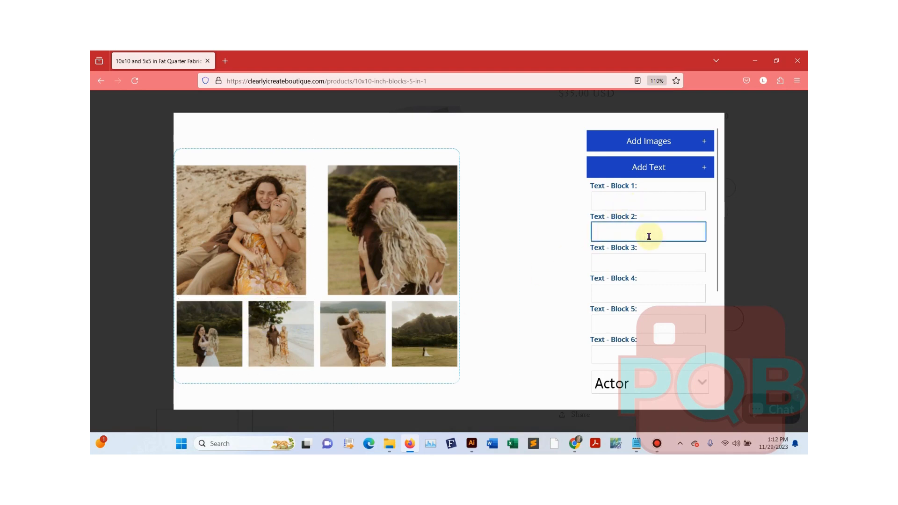
text(2023)
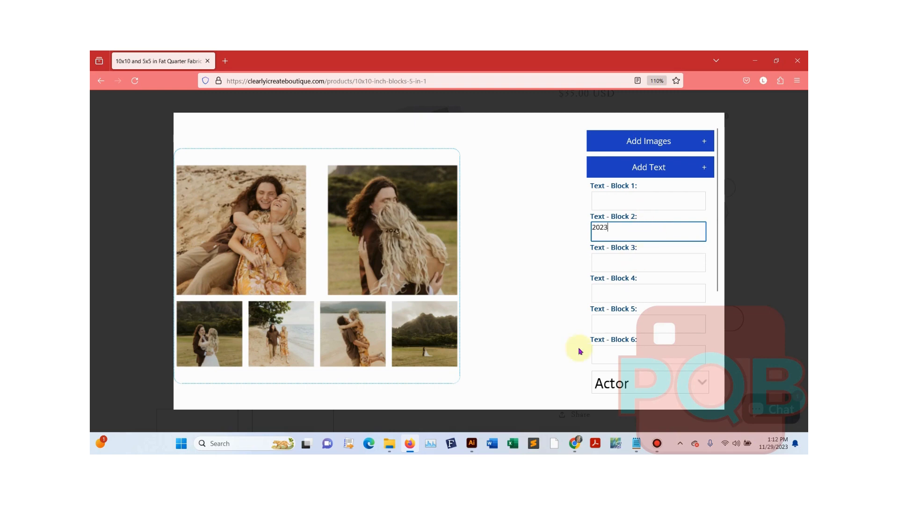
Color the 2023 text red and set its font size to 54.
click(607, 385)
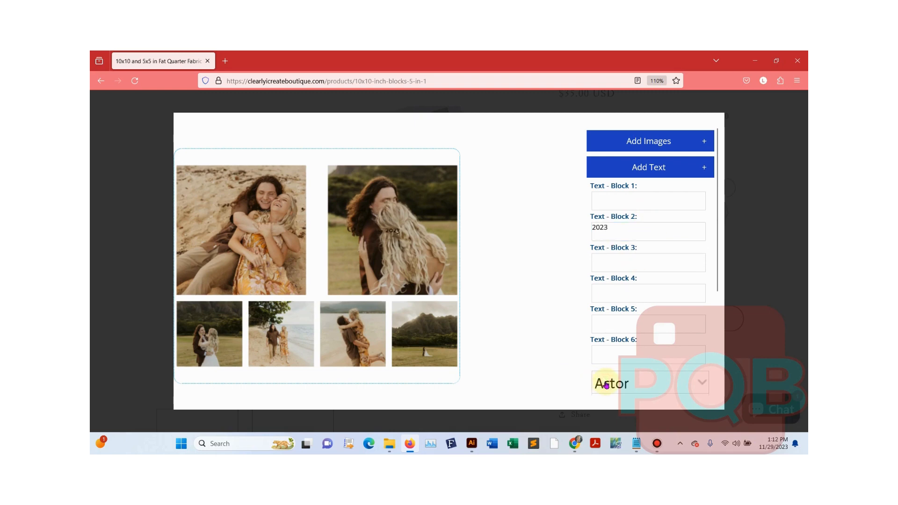
scroll(606, 385, down, 3)
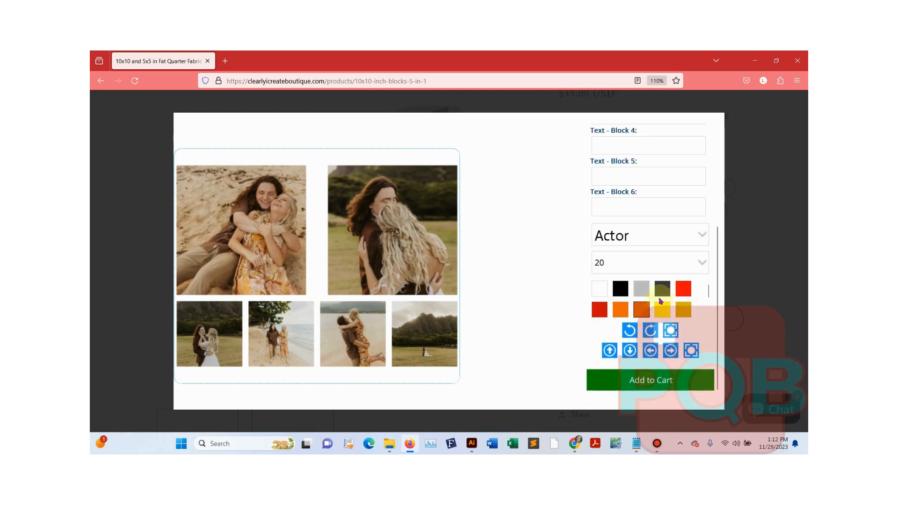
click(686, 291)
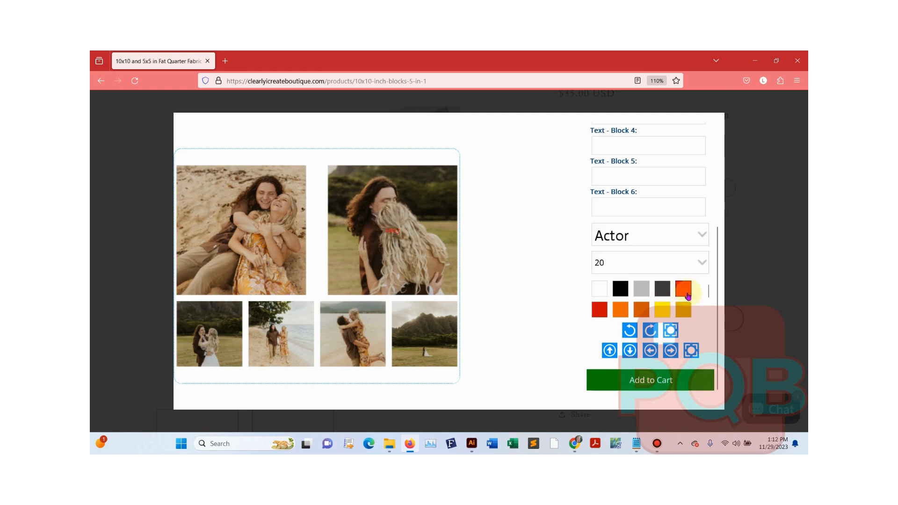
click(679, 263)
scroll(672, 228, down, 6)
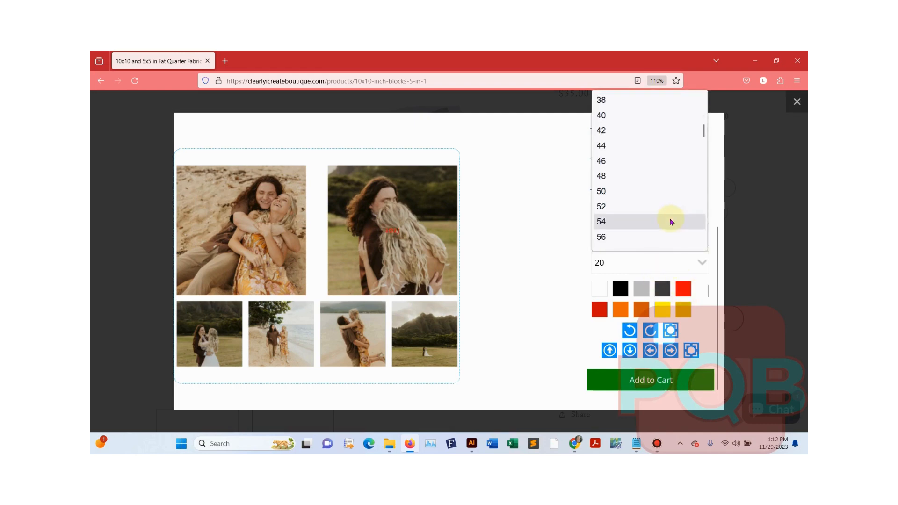
click(671, 218)
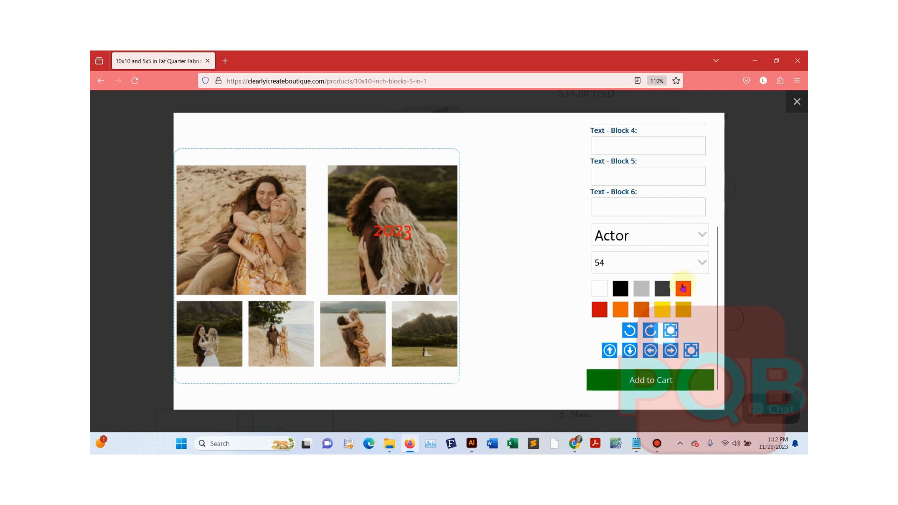
Move the 2023 text into the upper-right corner of the second big block, clear of the couple.
click(610, 352)
click(610, 351)
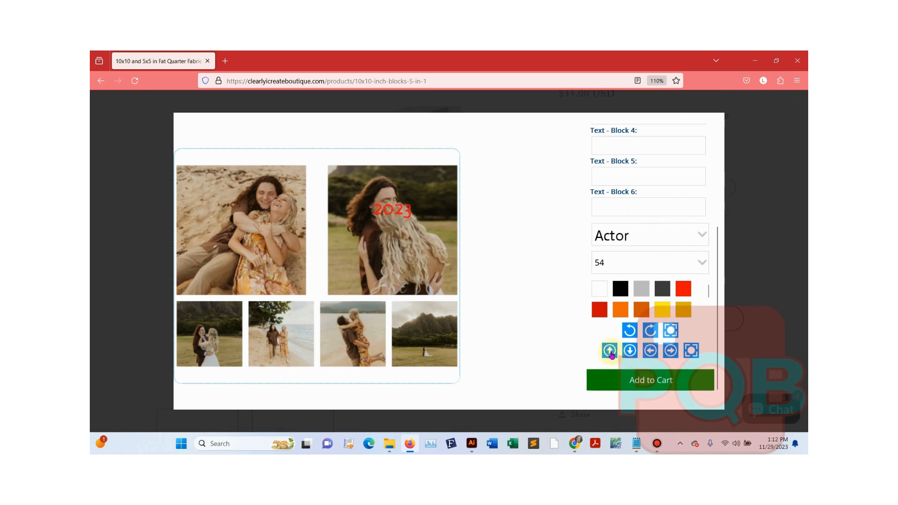
click(610, 352)
click(610, 352)
click(670, 352)
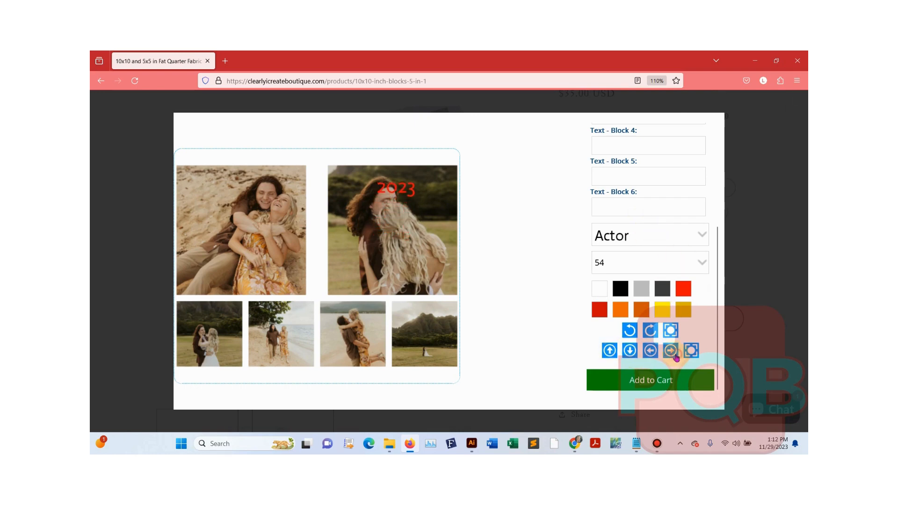
click(416, 189)
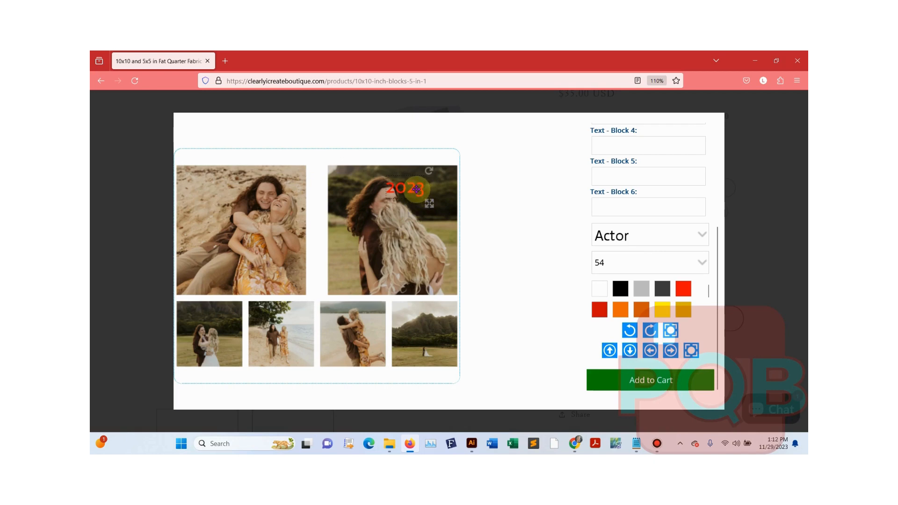
drag(416, 189, 441, 189)
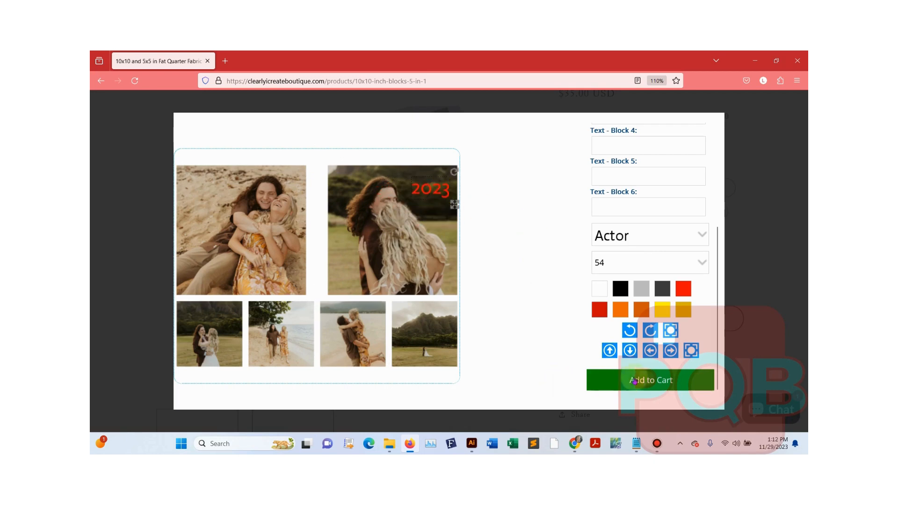
click(483, 343)
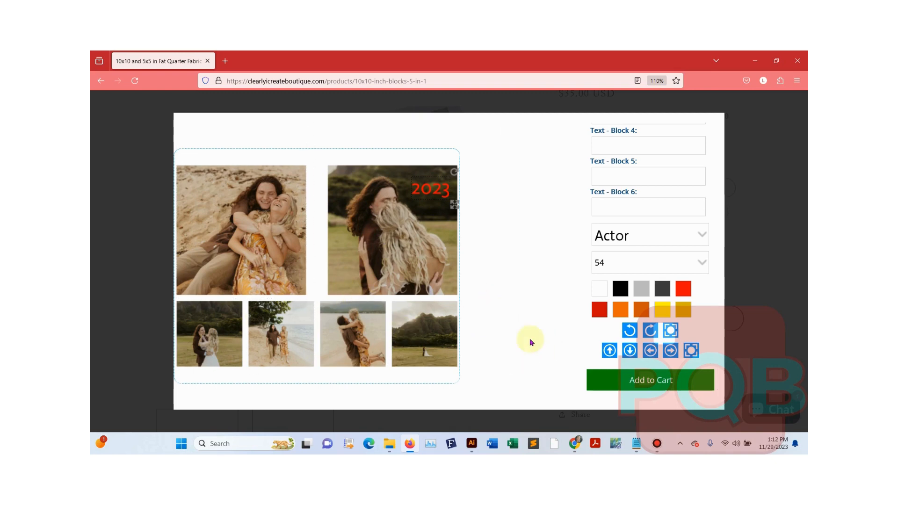
Try adding the design to the cart, cancel the approval request, and slightly reposition the photo in Big block - Image 1.
click(625, 384)
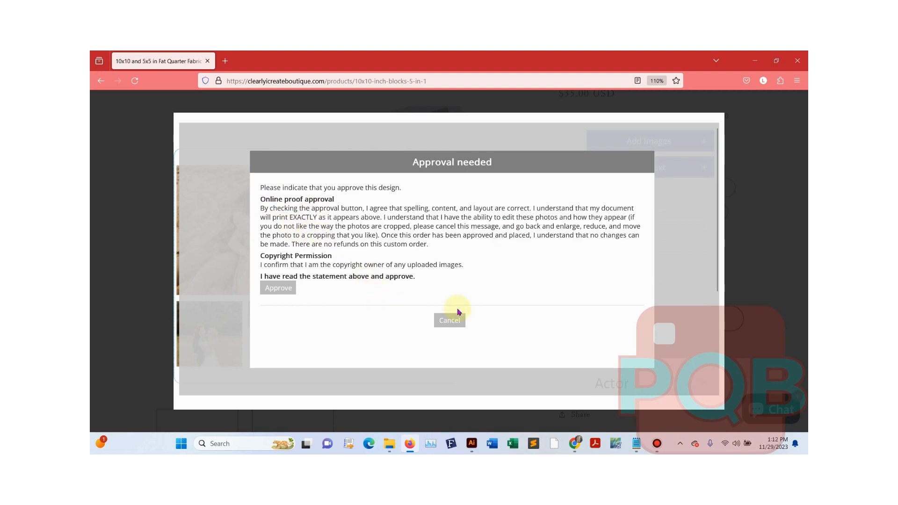
click(452, 323)
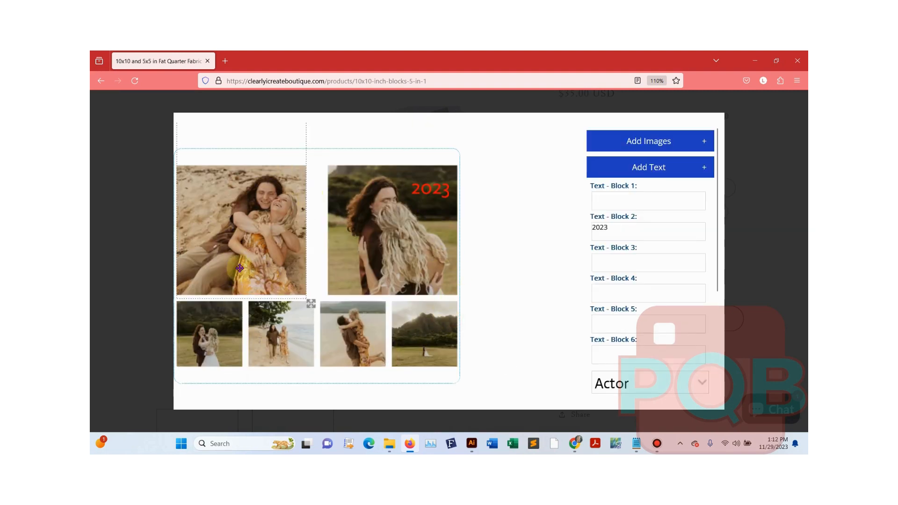
click(241, 346)
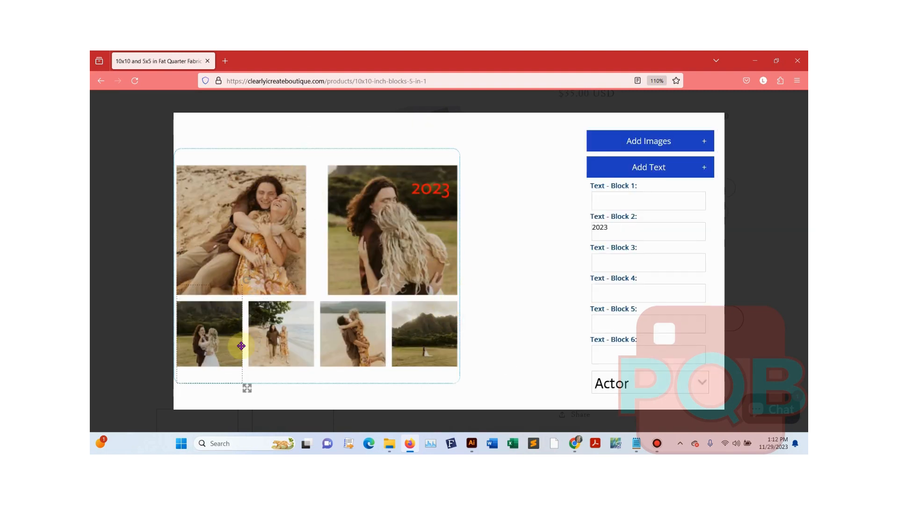
drag(262, 251, 263, 275)
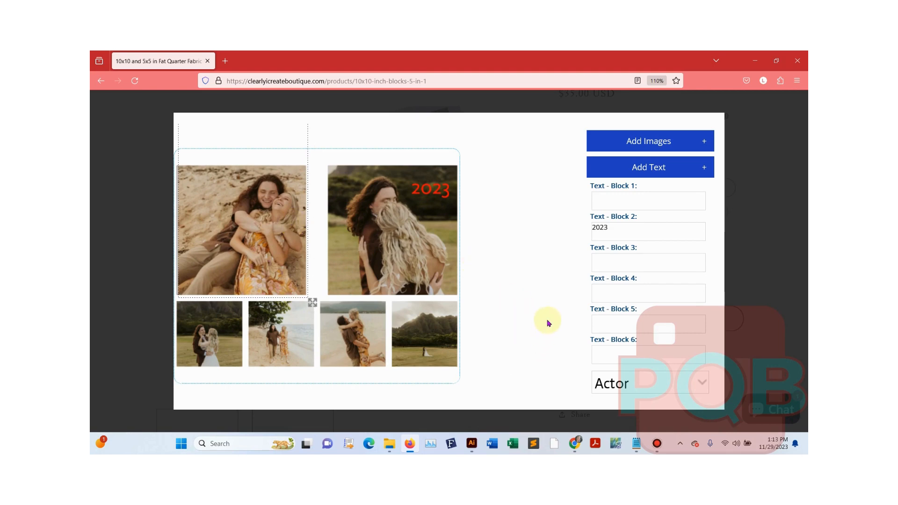
Add the finished design to the cart and approve the online proof and copyright statement.
scroll(709, 362, down, 3)
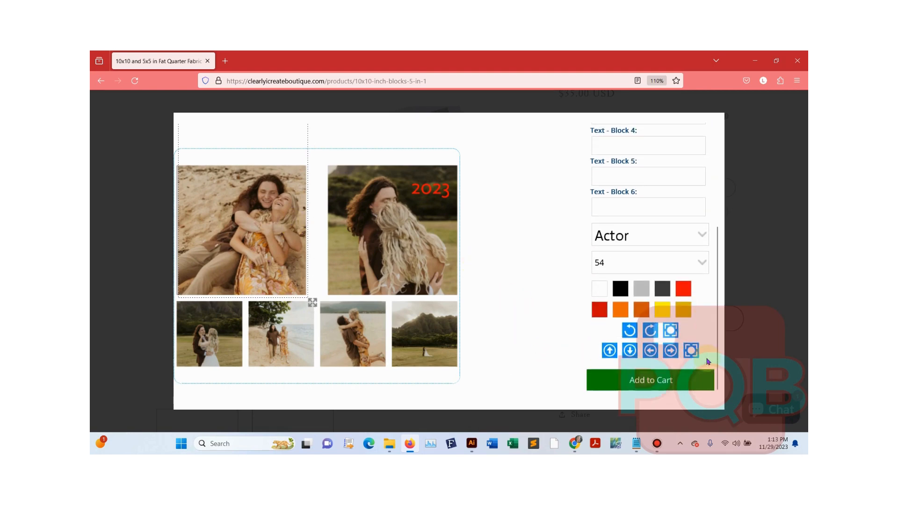
click(656, 384)
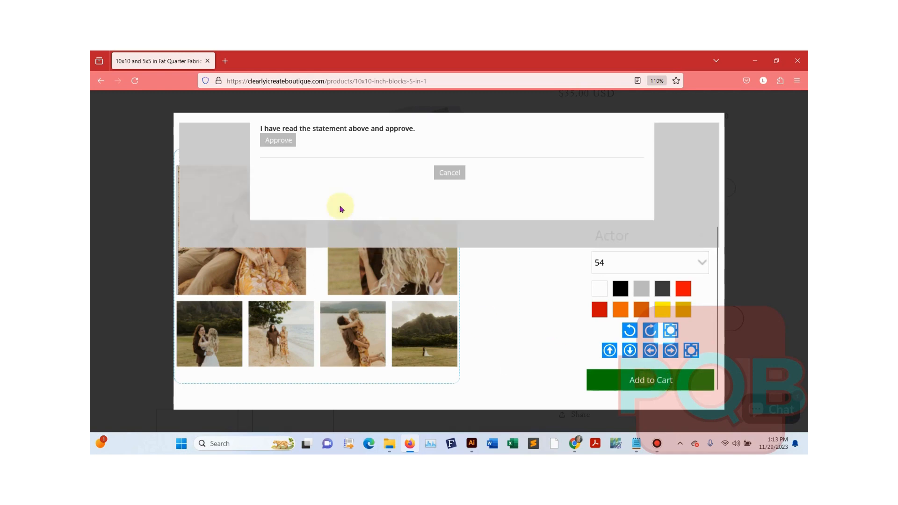
scroll(335, 190, up, 3)
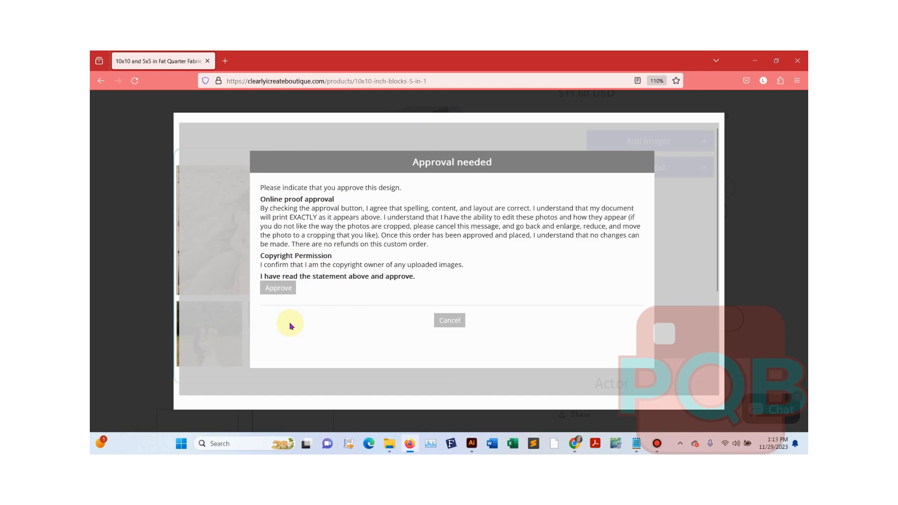
click(281, 289)
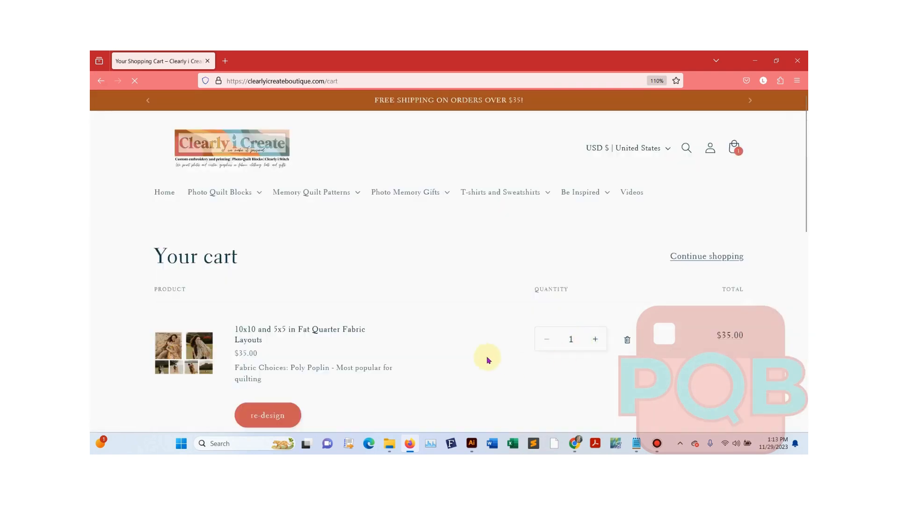
Review the fat quarter layout's cart entry, its redesign option and the estimated total.
scroll(487, 357, down, 3)
scroll(483, 357, up, 3)
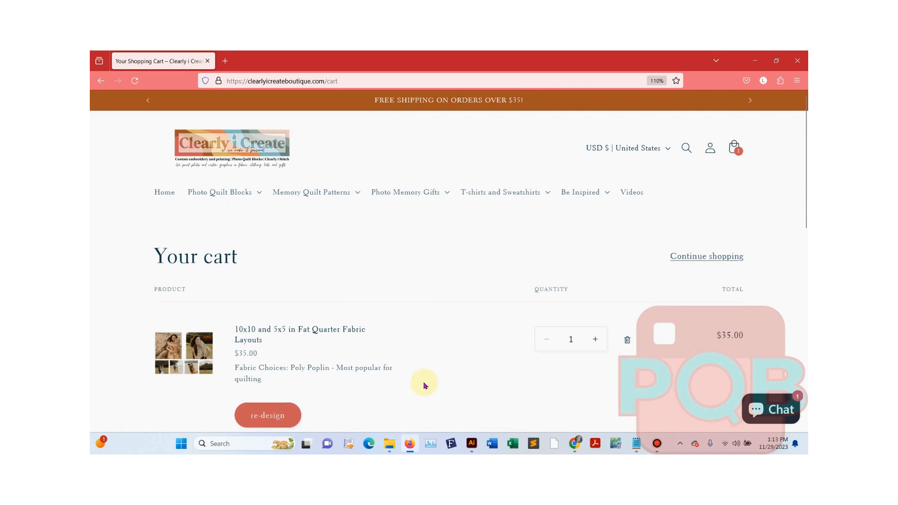
scroll(424, 385, down, 2)
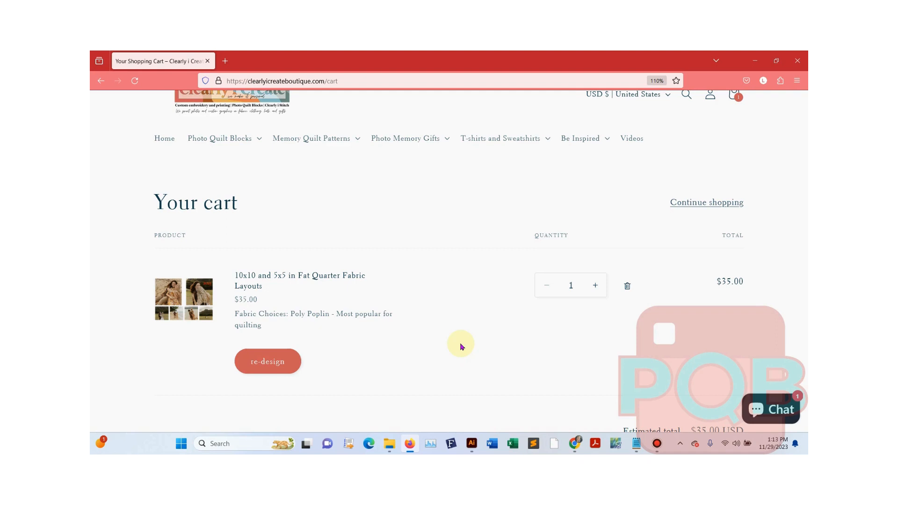
scroll(459, 345, down, 1)
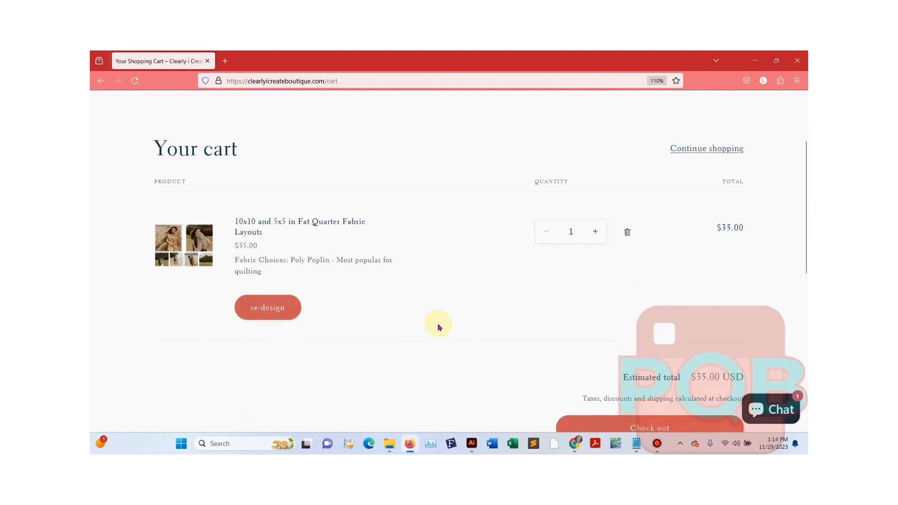
scroll(472, 344, up, 2)
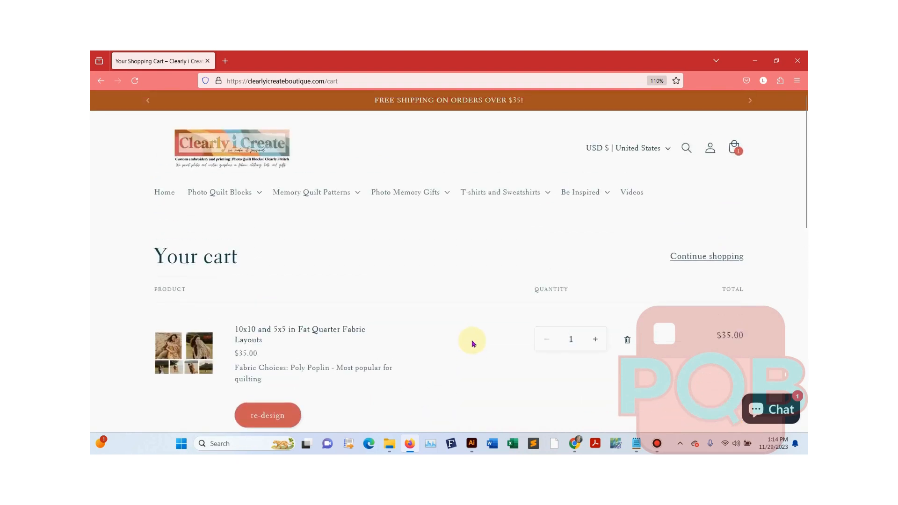